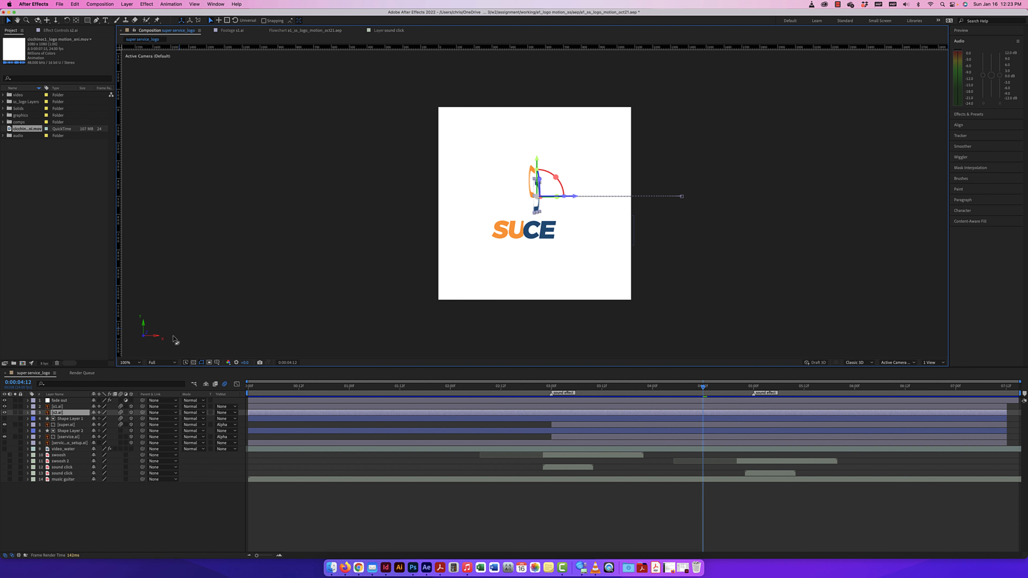
# - Show the composition on the transparency grid and preview the logo animation over it
pyautogui.click(194, 362)
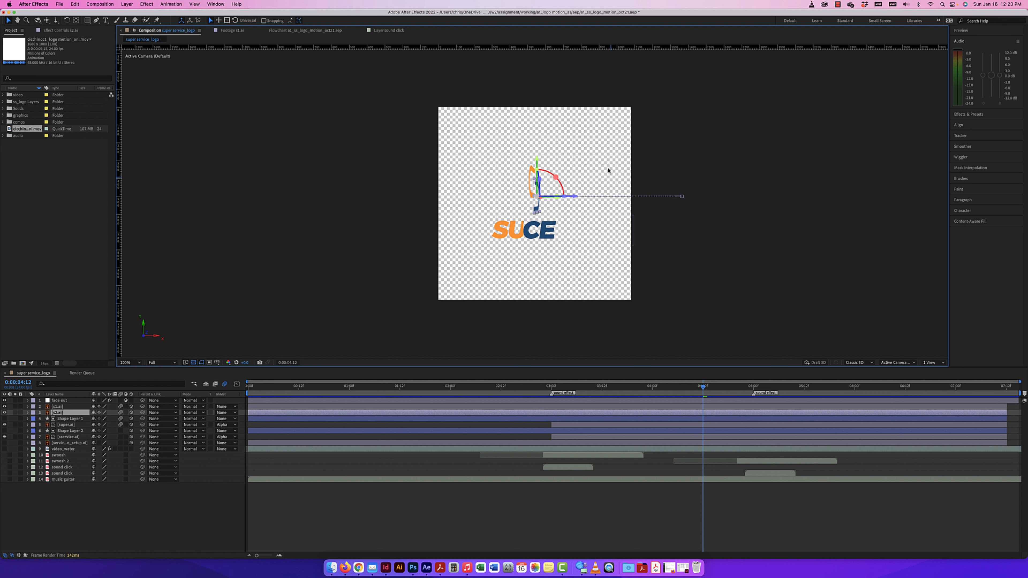
pyautogui.press('space')
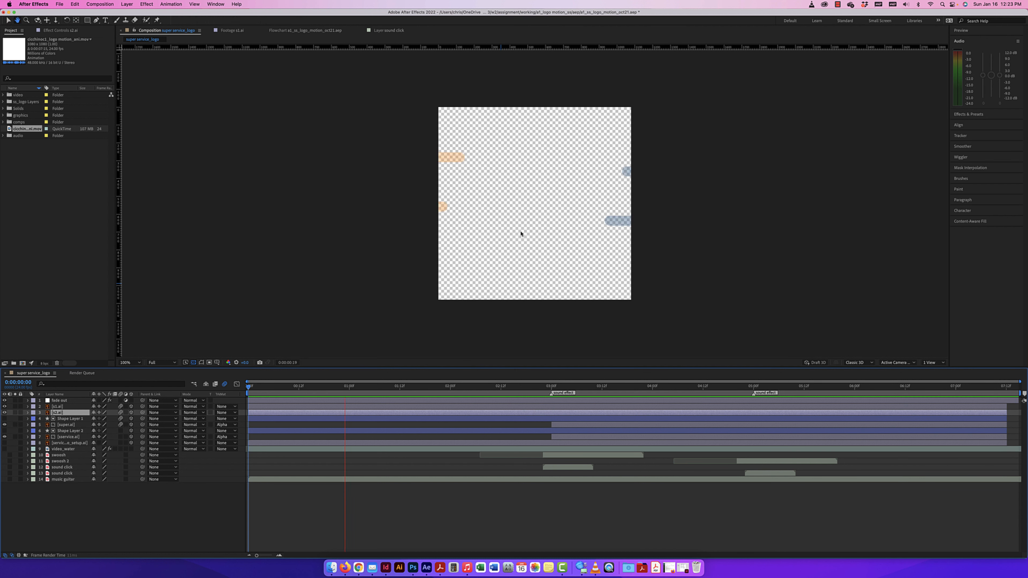
pyautogui.press('space')
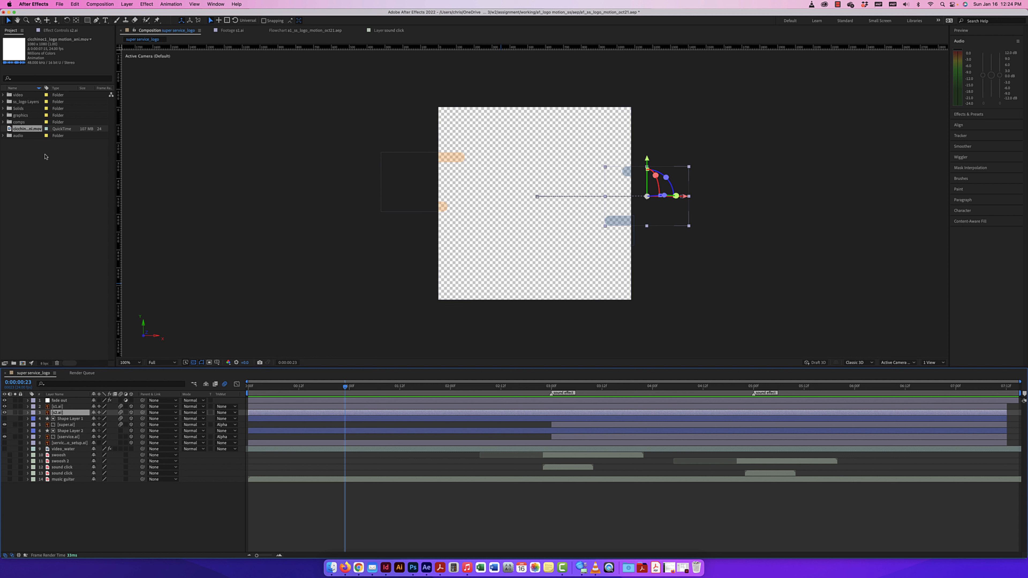
# - Add the super service_logo composition to the render queue and delete the finished render item from it
pyautogui.click(28, 171)
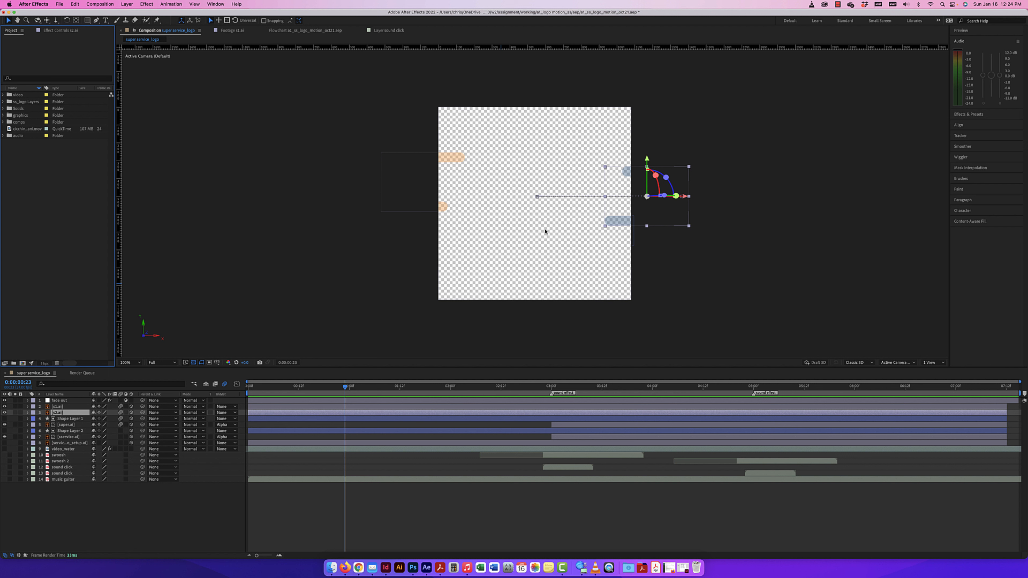
pyautogui.click(100, 5)
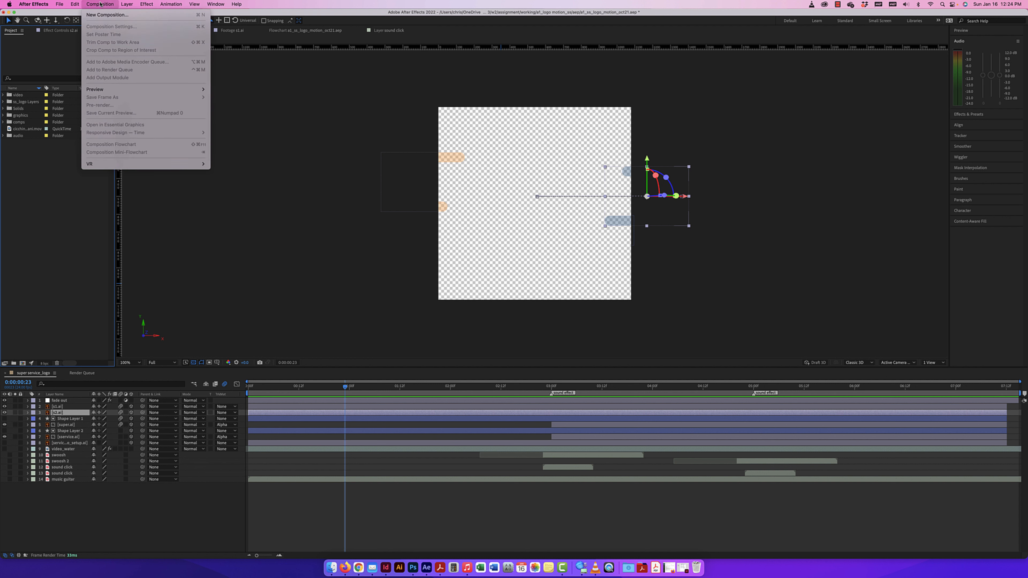
pyautogui.click(286, 123)
pyautogui.click(283, 181)
pyautogui.click(182, 514)
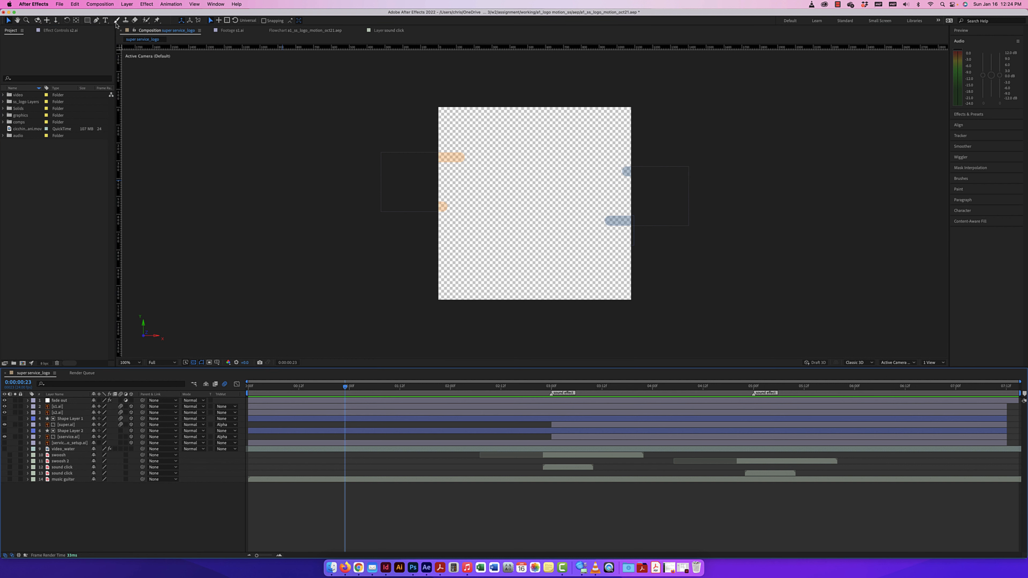
pyautogui.click(107, 5)
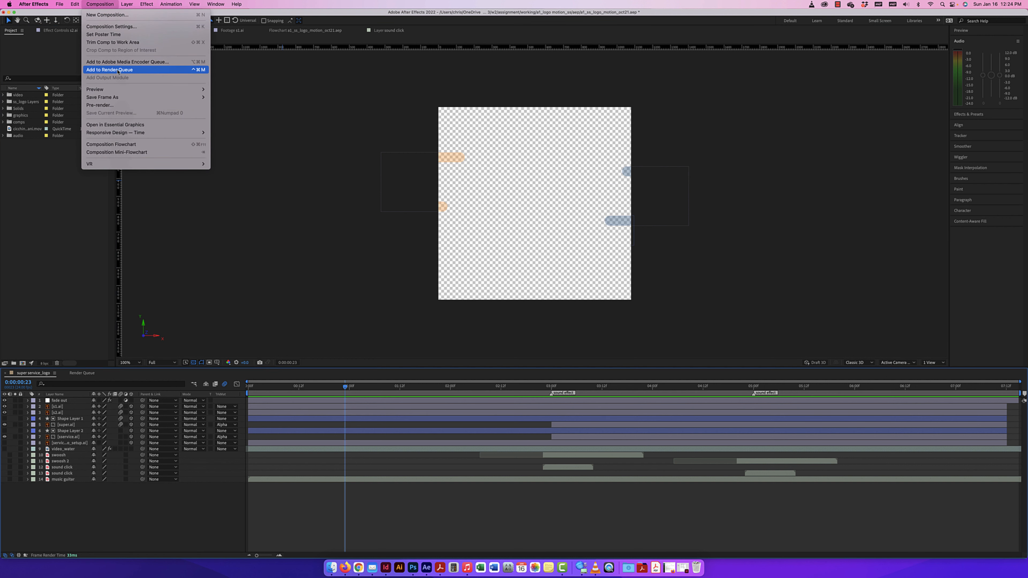
pyautogui.click(109, 70)
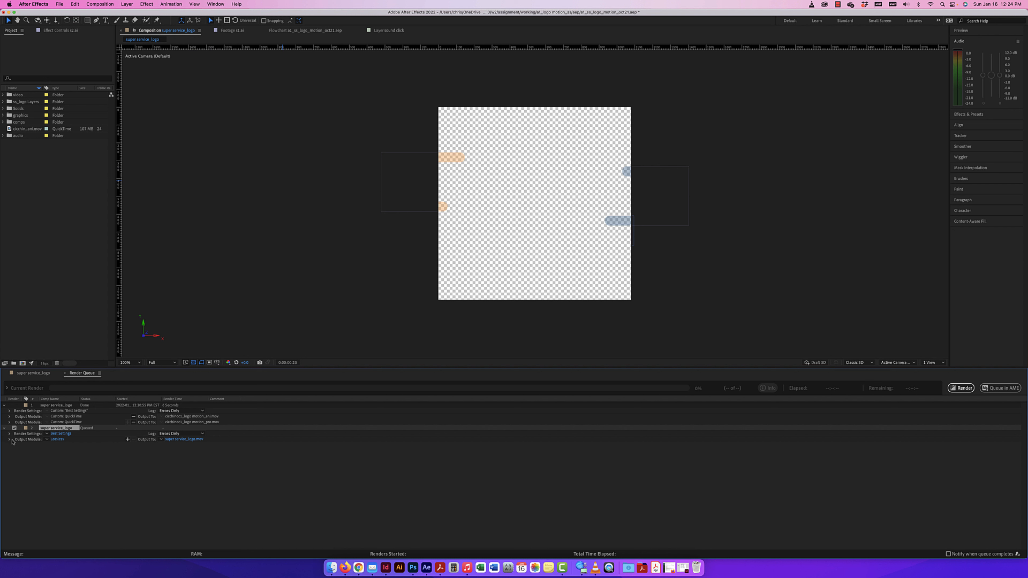
pyautogui.click(48, 406)
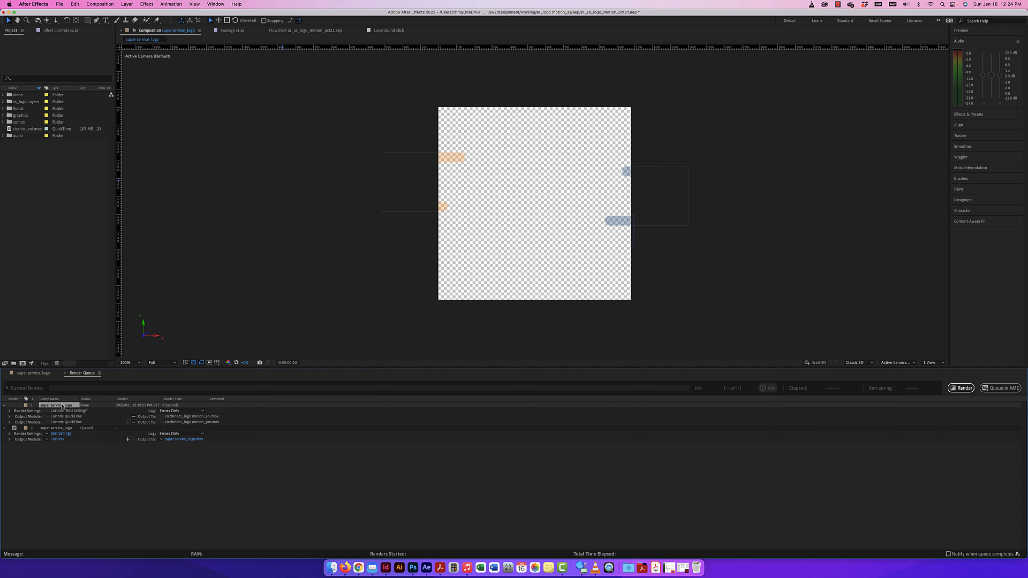
pyautogui.press('Delete')
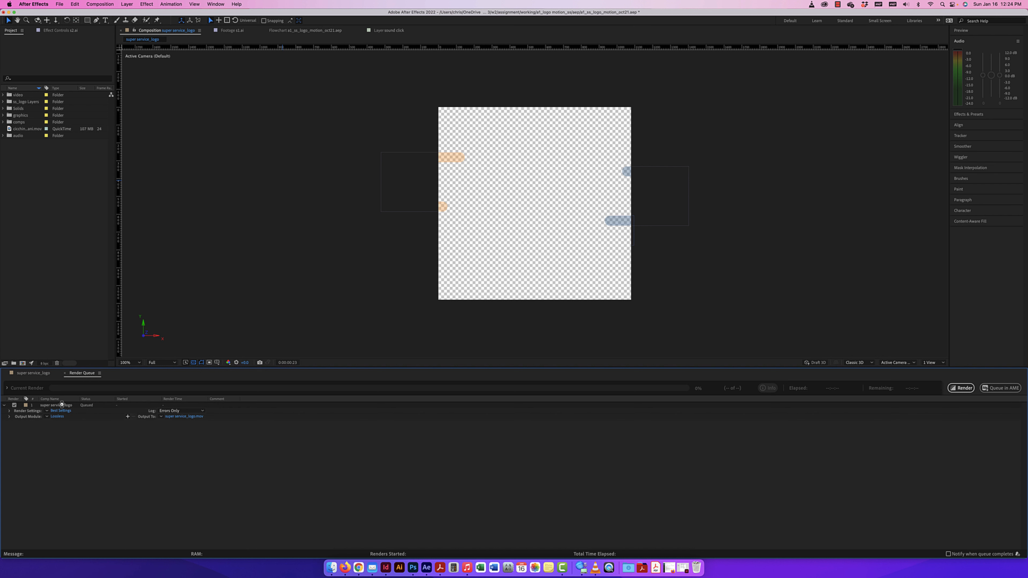
# - Check the queued item's render settings and set its quality to Best
pyautogui.click(9, 411)
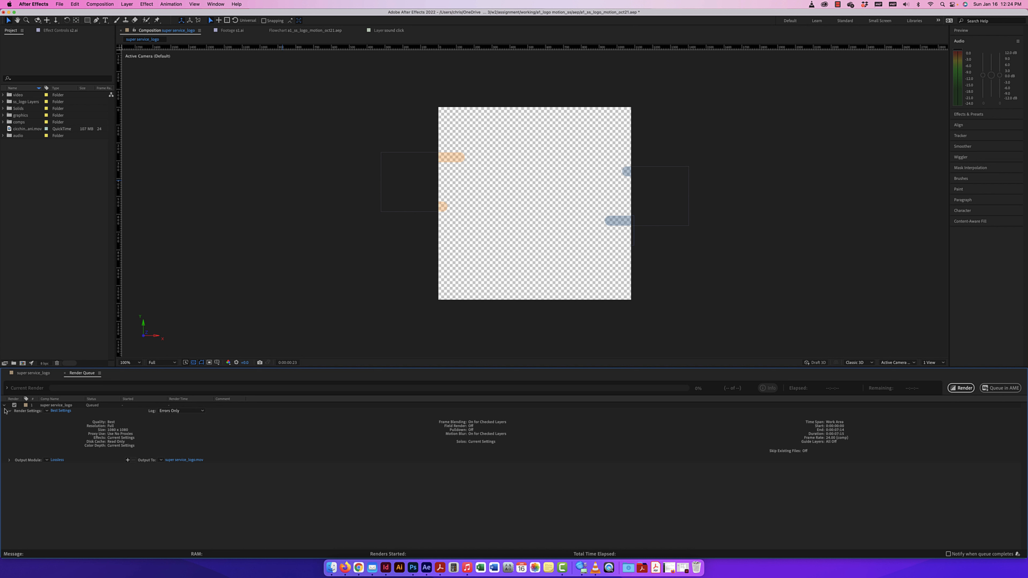
pyautogui.click(8, 411)
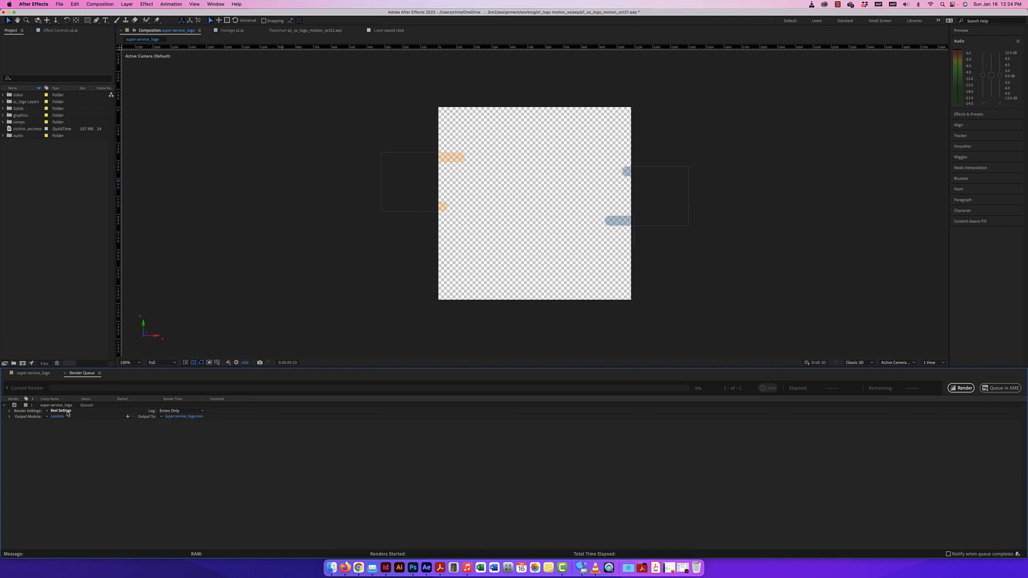
pyautogui.click(64, 411)
pyautogui.scroll(-2, 460, 315)
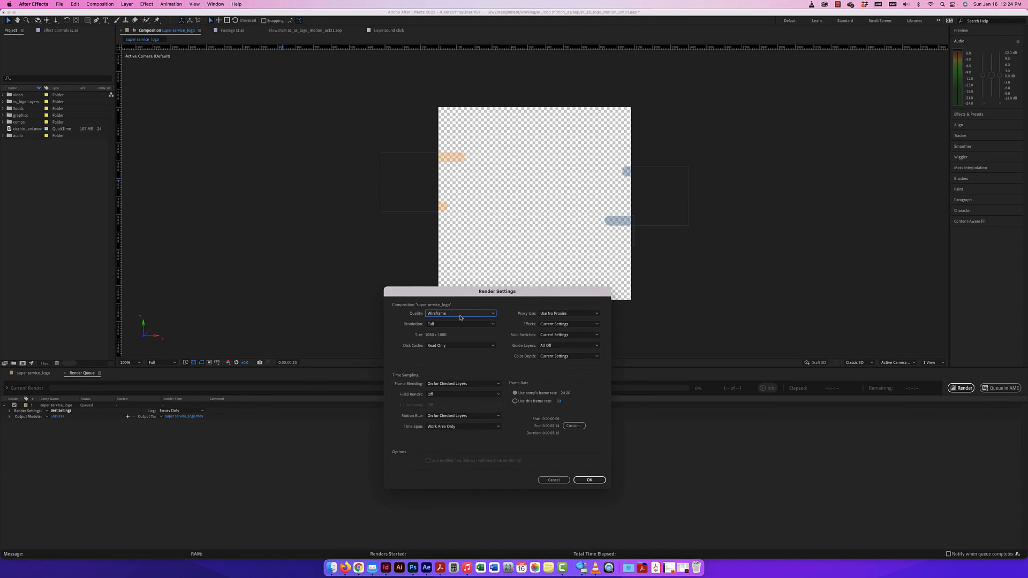
pyautogui.click(467, 313)
pyautogui.click(456, 330)
pyautogui.click(589, 480)
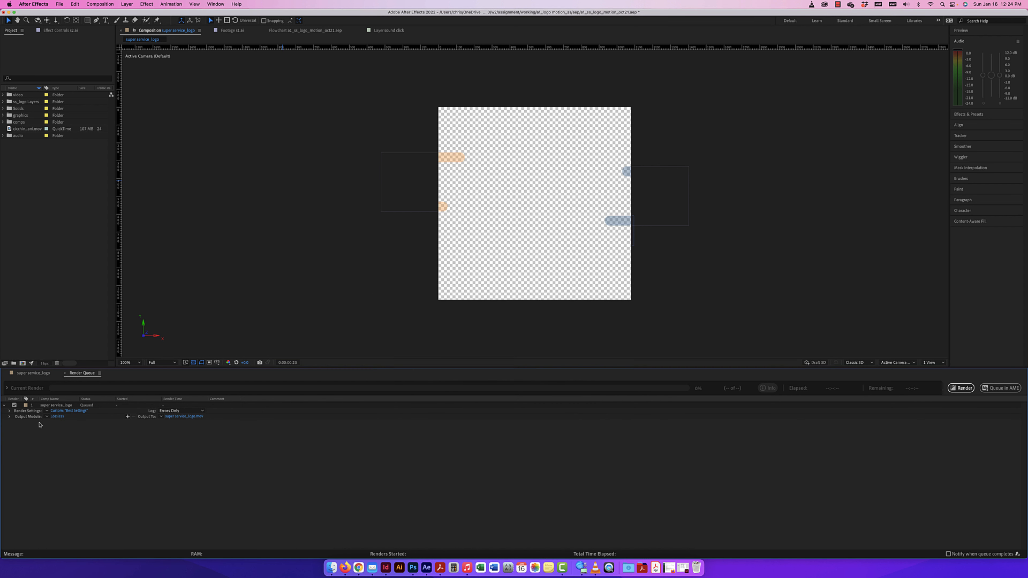
# - Set the output module's post-render action to Import
pyautogui.click(9, 416)
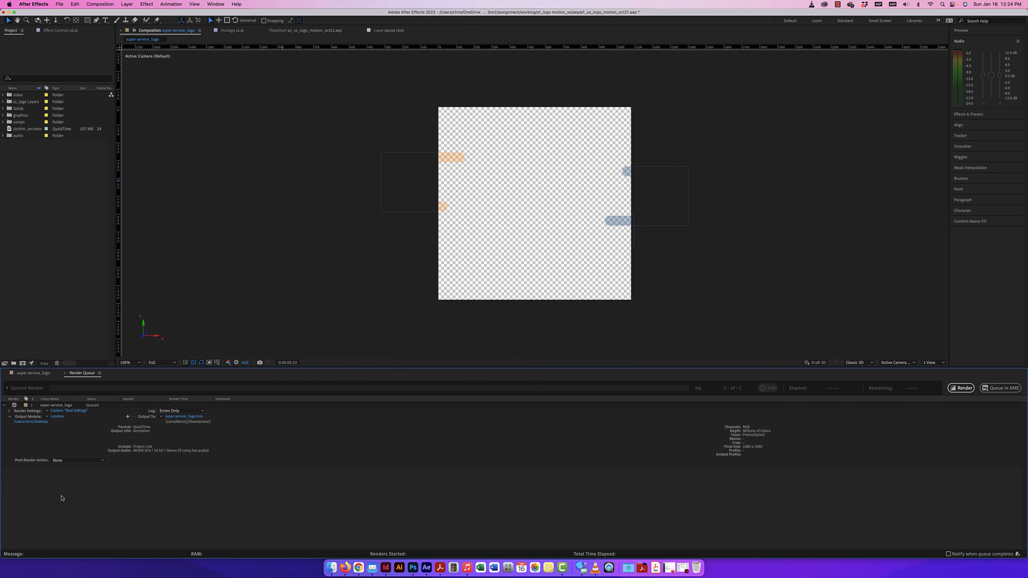
pyautogui.click(83, 460)
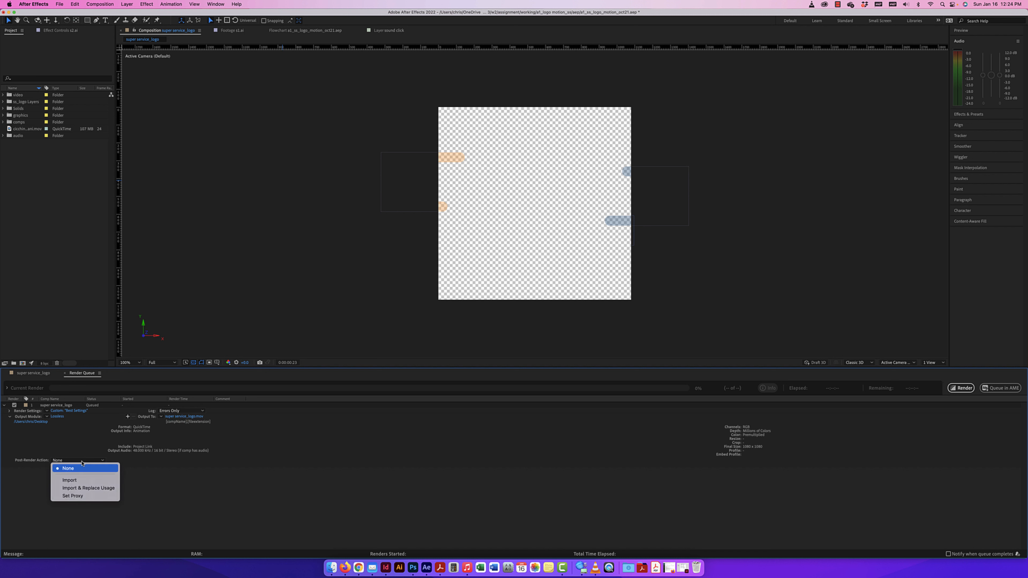
pyautogui.click(70, 480)
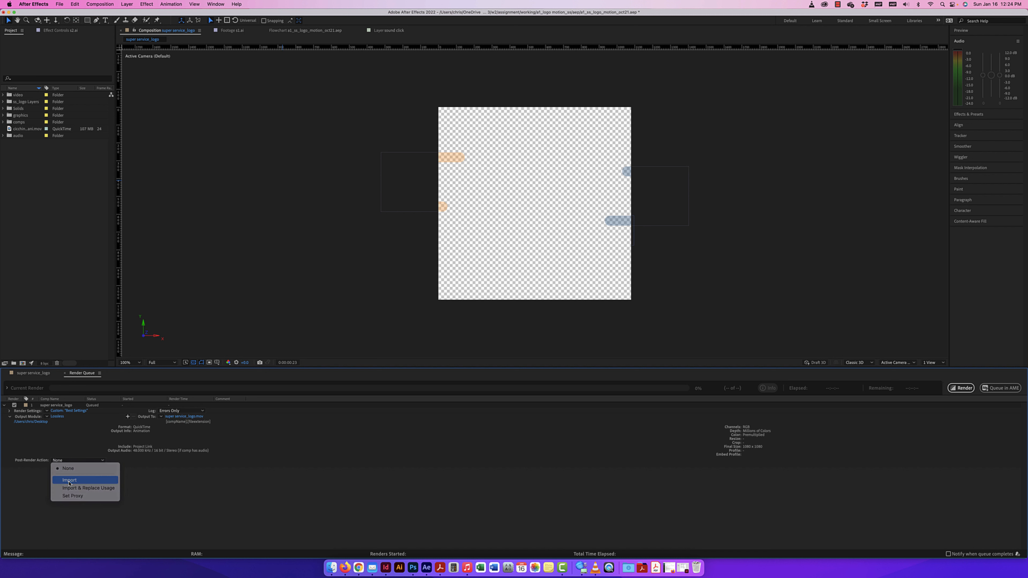
# - Set the output module's channels to RGB + Alpha and its color to Straight (Unmatted)
pyautogui.click(72, 416)
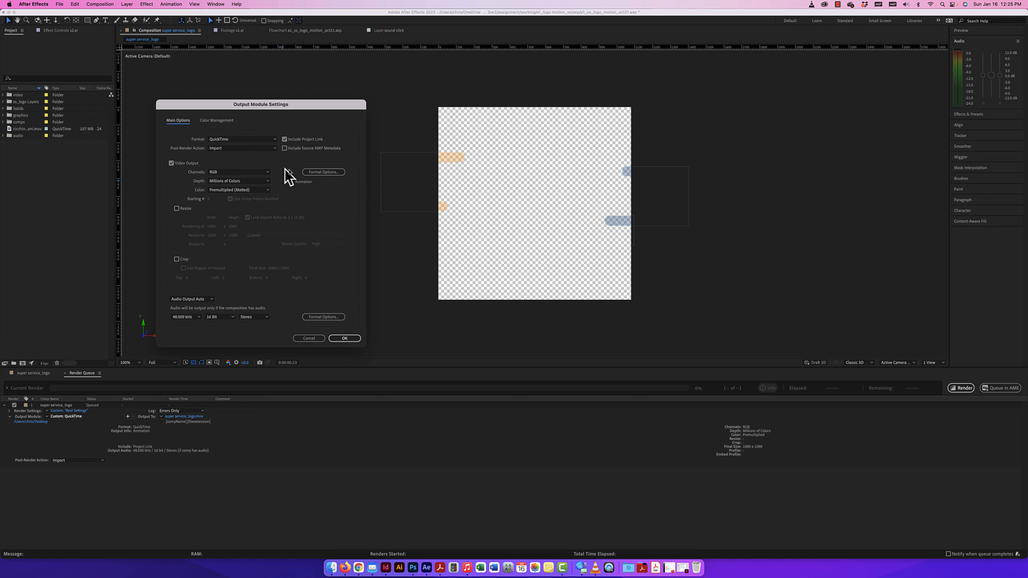
pyautogui.click(239, 171)
pyautogui.click(230, 197)
pyautogui.click(247, 174)
pyautogui.click(237, 195)
pyautogui.click(249, 190)
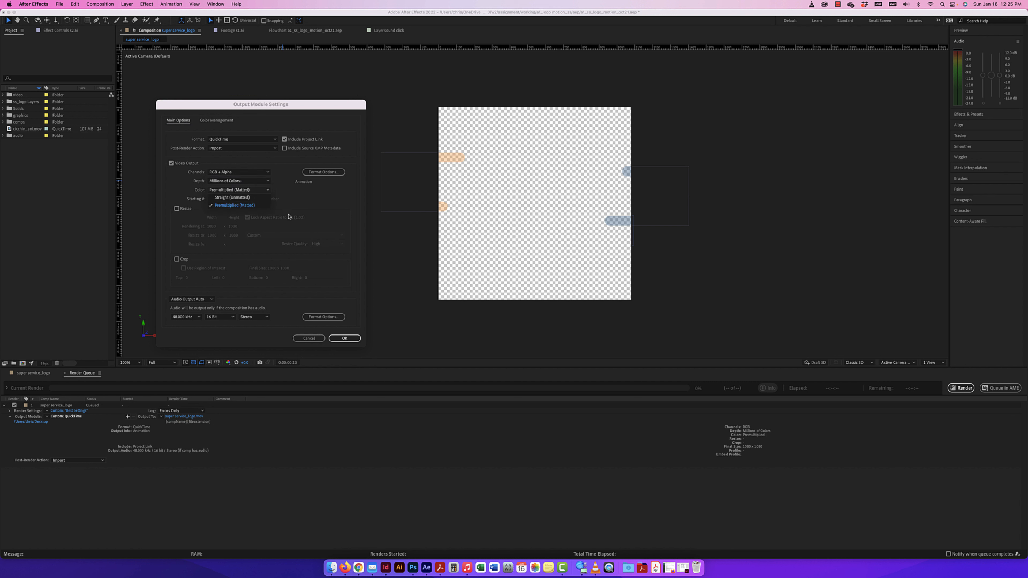
pyautogui.click(239, 198)
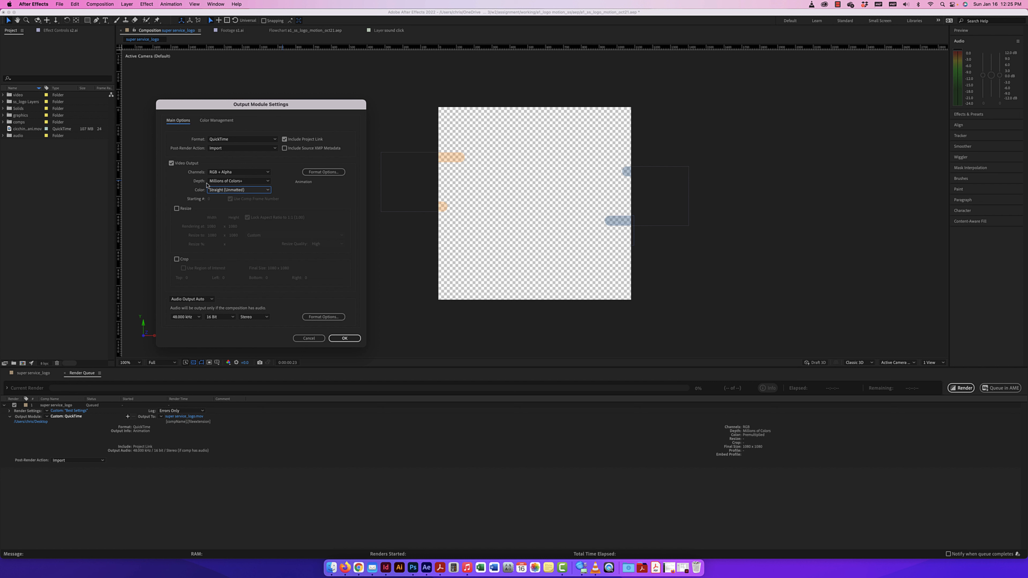
# - Set the QuickTime video codec to Apple ProRes 4444 and accept the output module settings
pyautogui.click(324, 172)
pyautogui.click(446, 171)
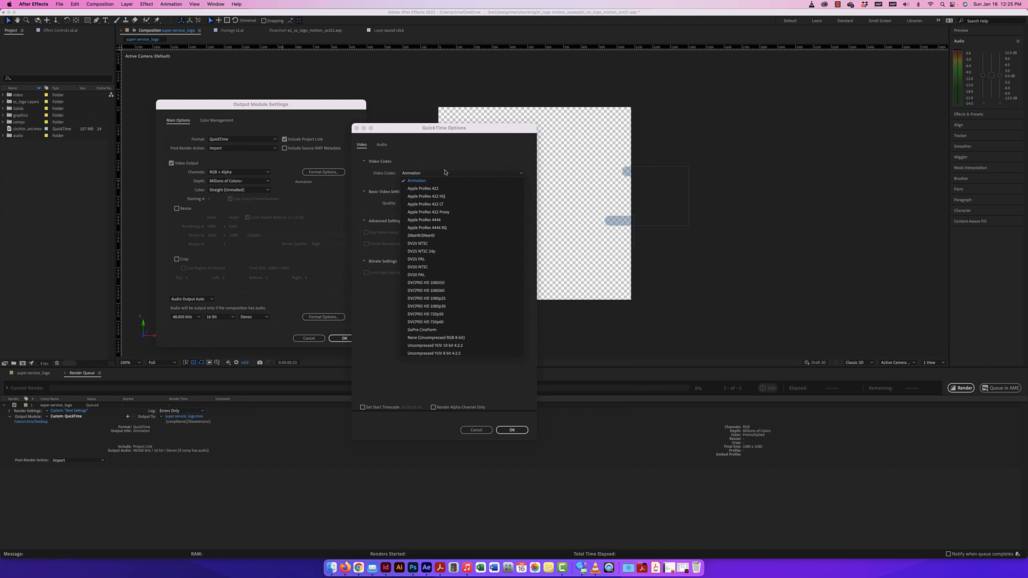
pyautogui.click(438, 222)
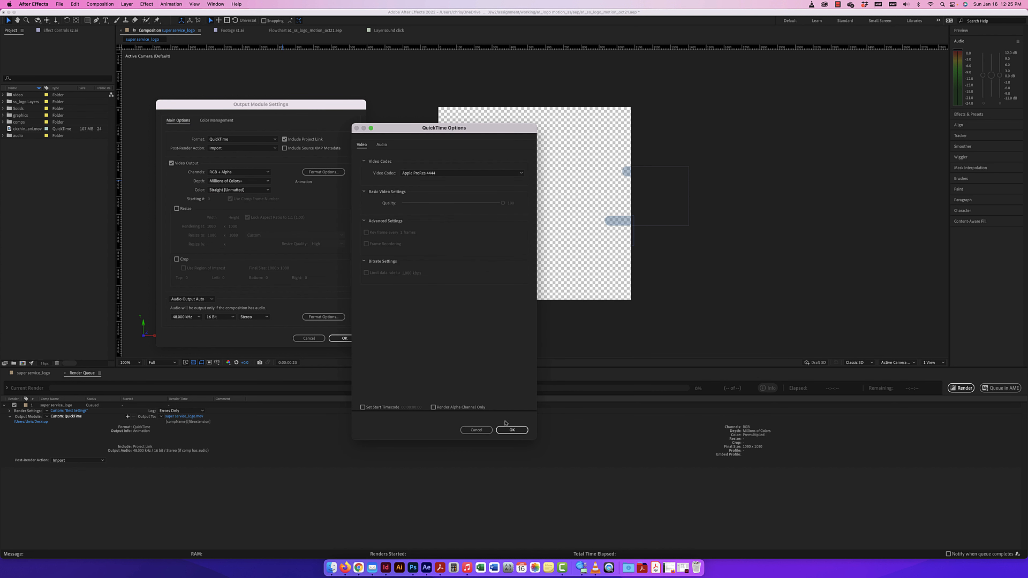
pyautogui.click(511, 430)
pyautogui.click(345, 339)
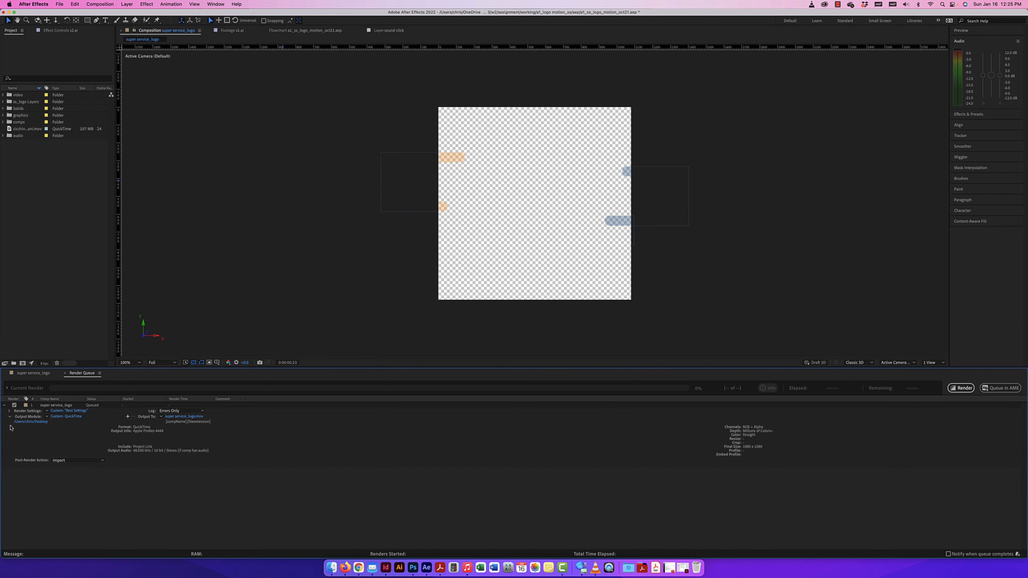
# - Name the output movie super service_logo_alpha_pro.mov on the Desktop and render the queue
pyautogui.click(9, 418)
pyautogui.click(183, 417)
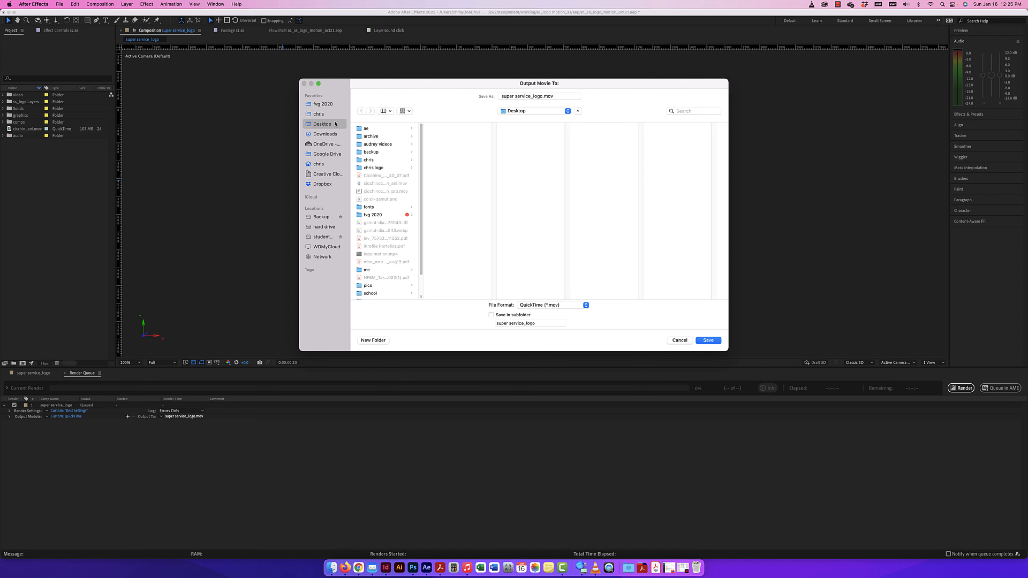
pyautogui.click(543, 97)
pyautogui.write('_alpha')
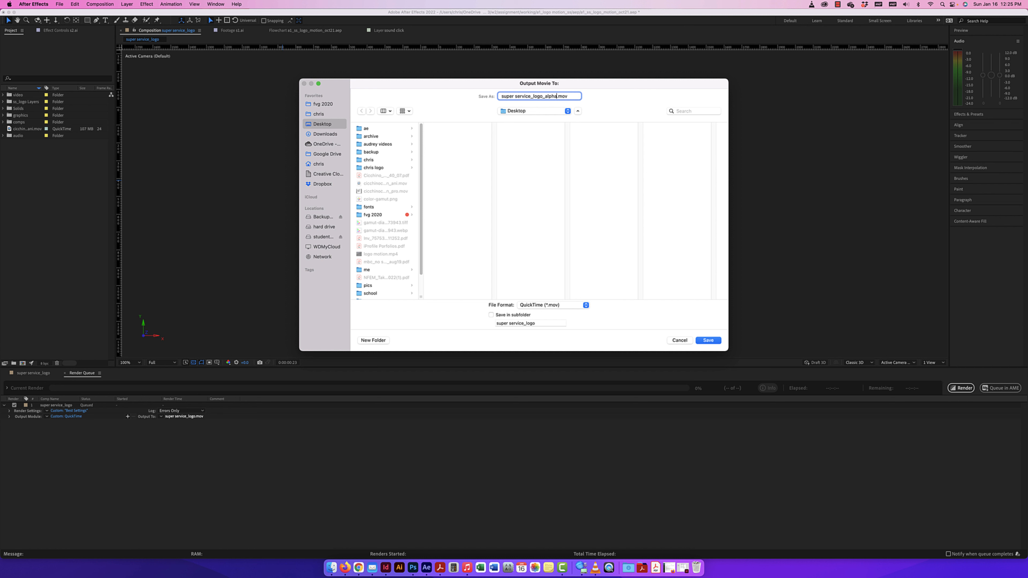
pyautogui.write('_pro')
pyautogui.click(708, 342)
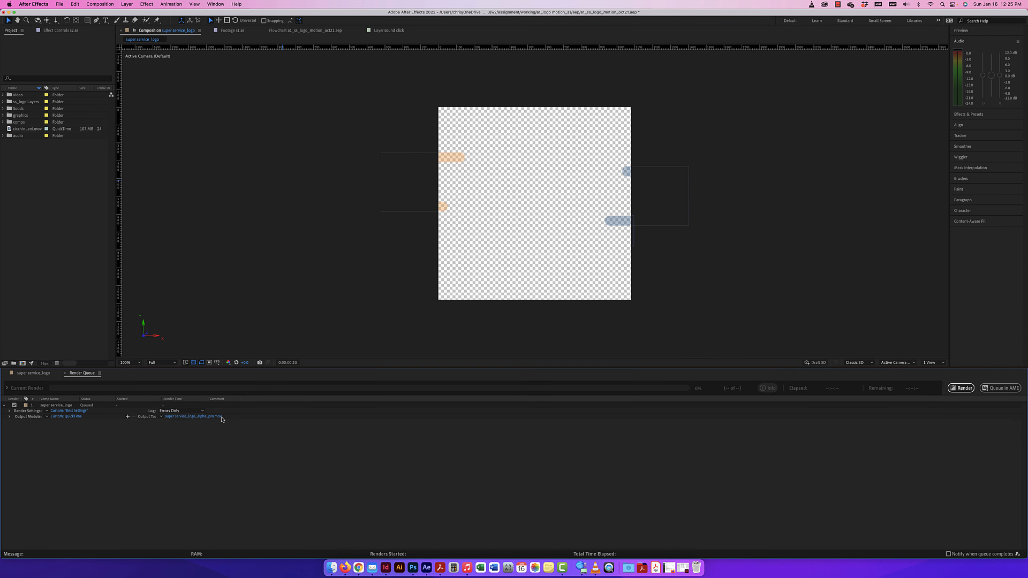
pyautogui.click(962, 388)
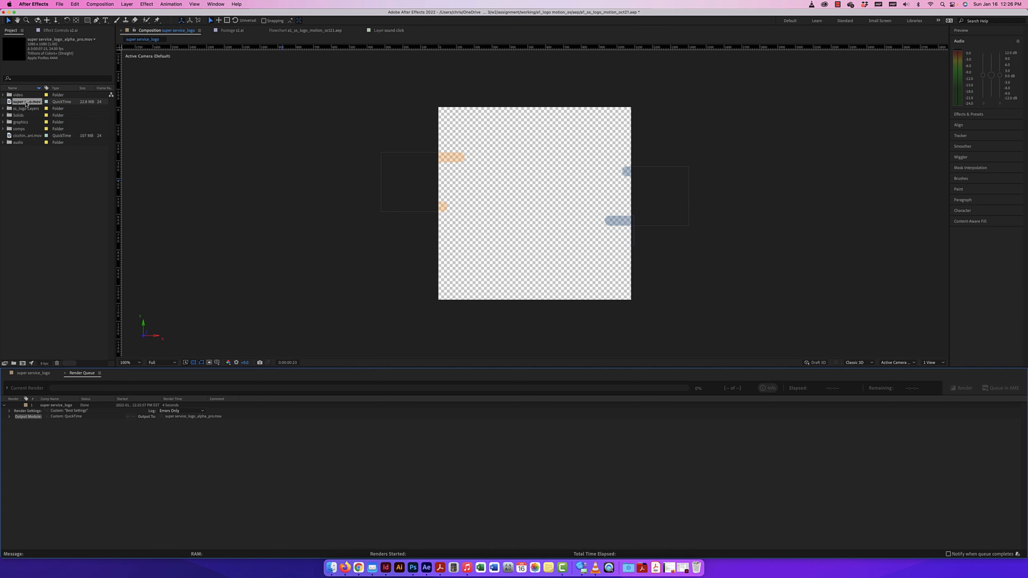
# - Reveal the desktop and open the rendered super service_logo_alpha_pro.mov in QuickTime Player
pyautogui.press('F11')
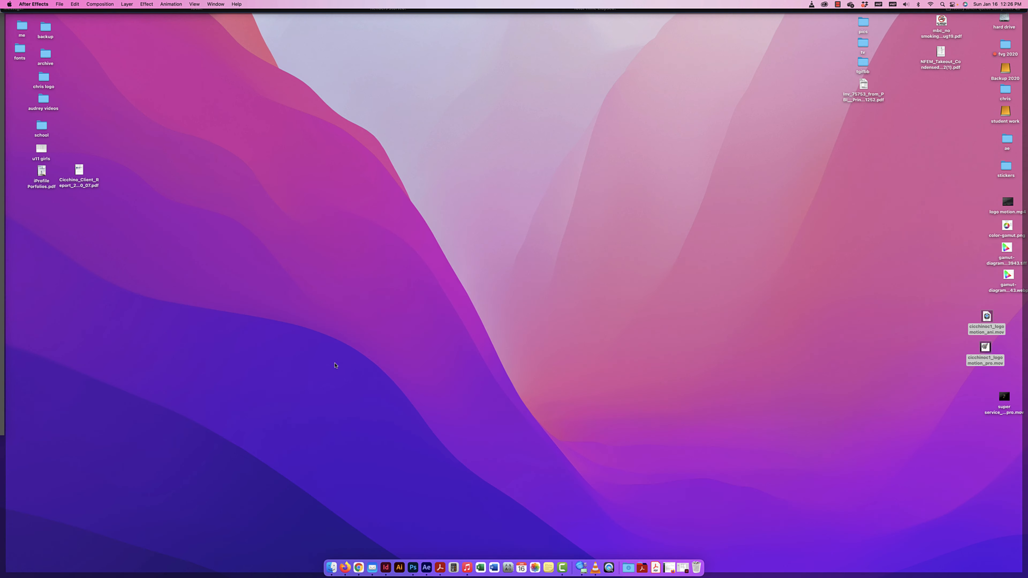
pyautogui.click(992, 436)
pyautogui.moveTo(1004, 399); pyautogui.dragTo(990, 393)
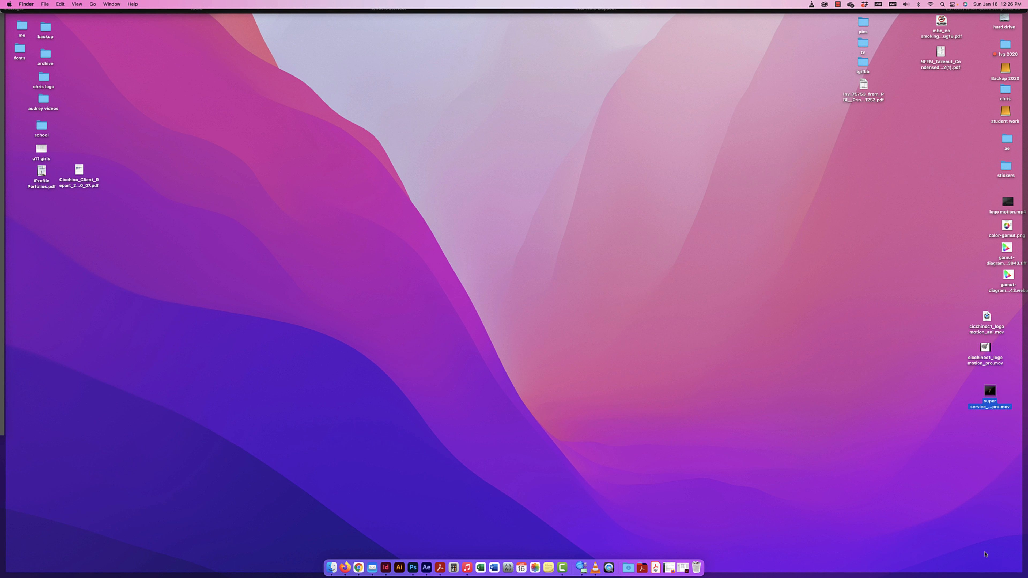
pyautogui.rightClick(989, 396)
pyautogui.moveTo(912, 402)
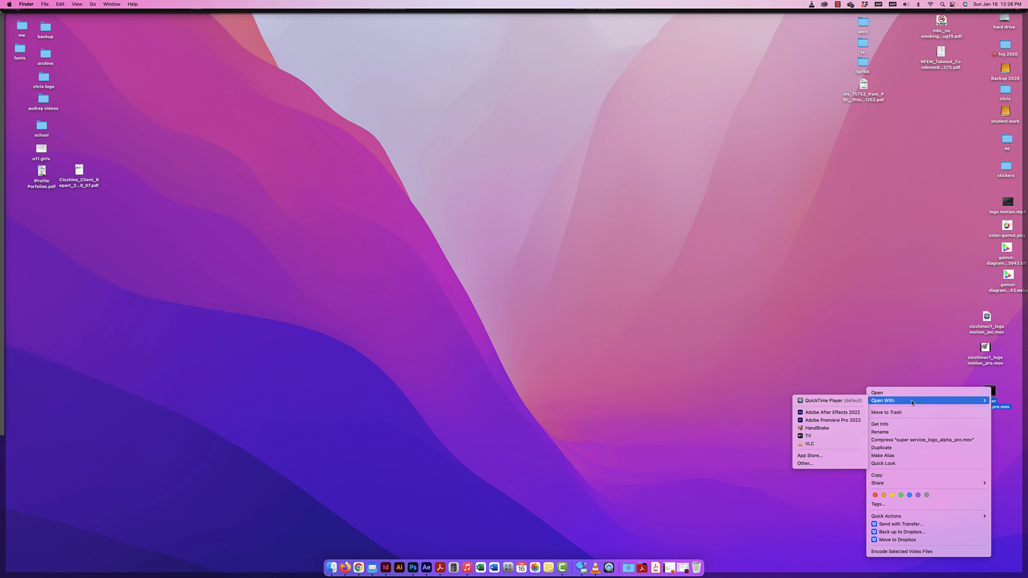
pyautogui.click(825, 400)
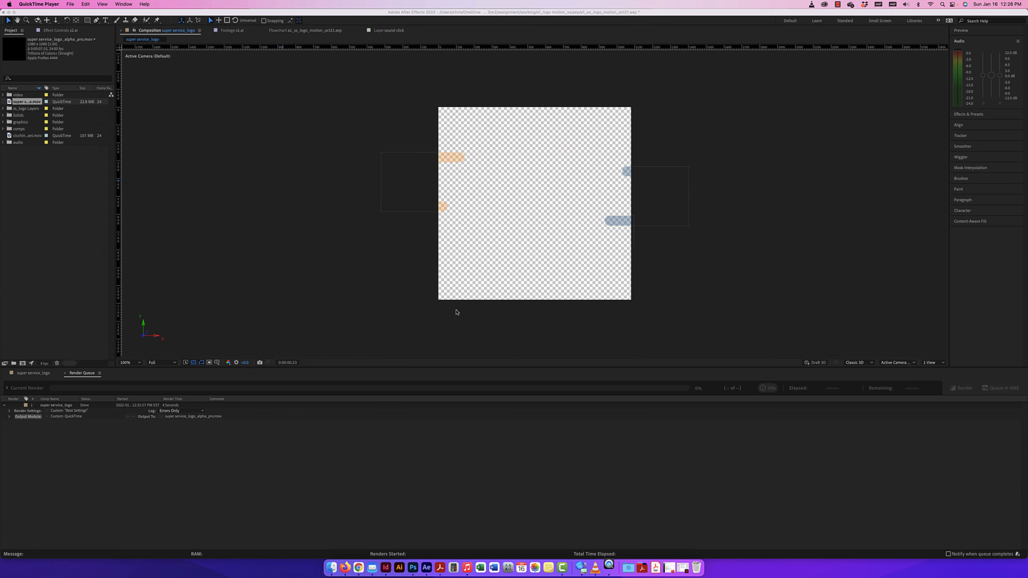
# - Play the rendered movie to check it, close it and return to the After Effects composition
pyautogui.click(210, 353)
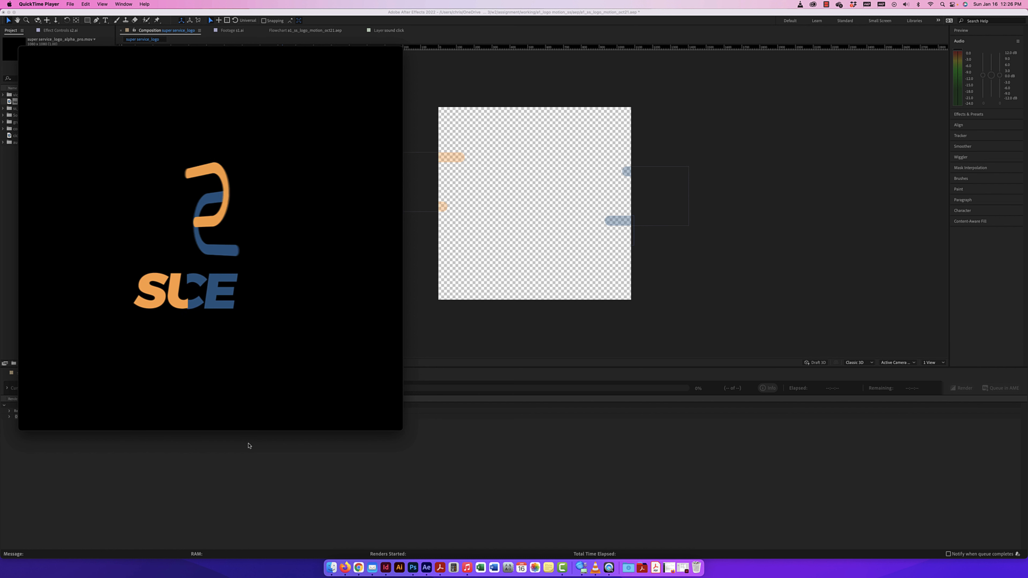
pyautogui.moveTo(295, 314)
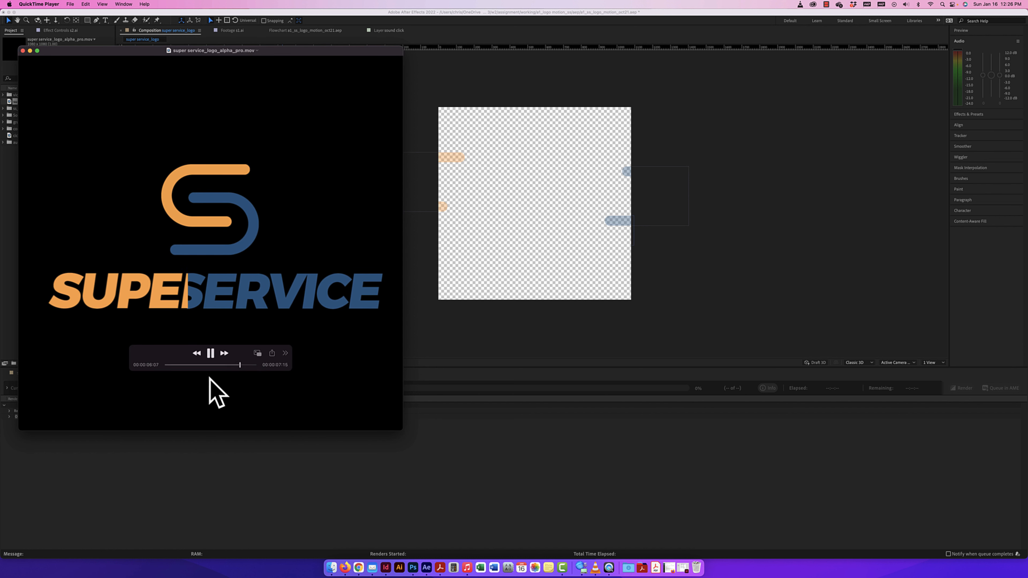
pyautogui.click(23, 51)
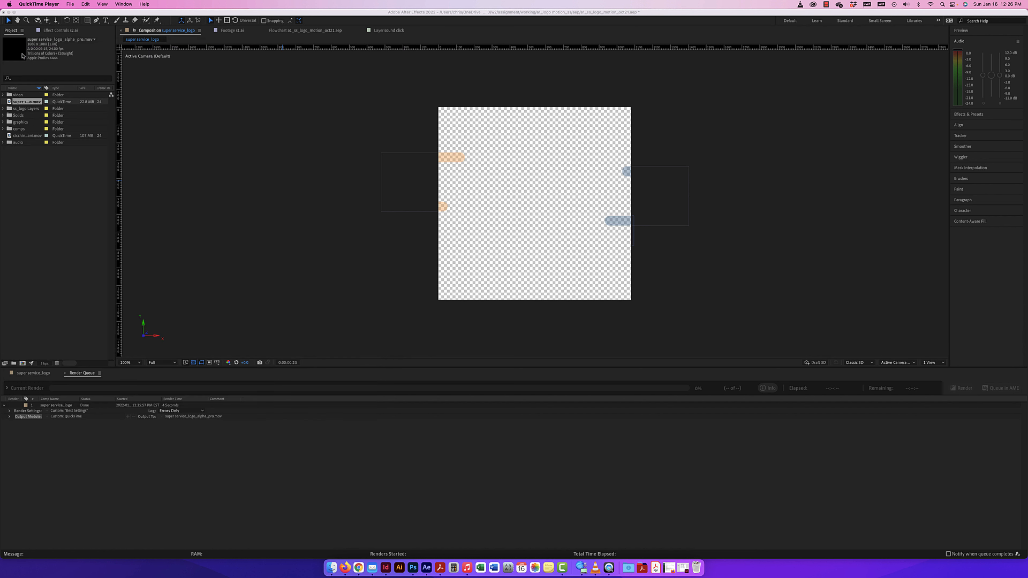
pyautogui.click(278, 82)
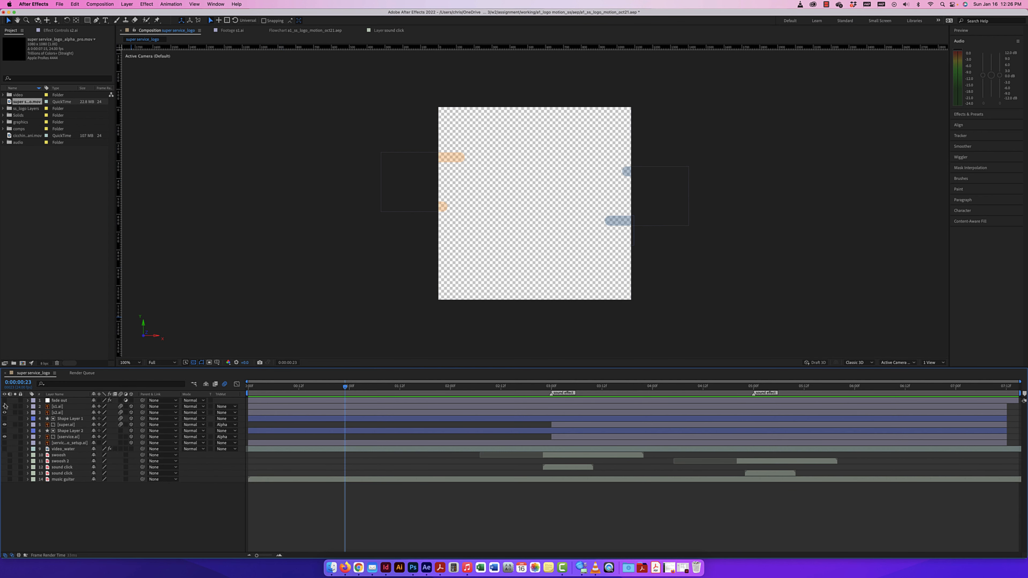
# - Hide the logo layers, show only the video_water layer, and preview the background from the start of the composition
pyautogui.moveTo(5, 406); pyautogui.dragTo(5, 412)
pyautogui.click(5, 426)
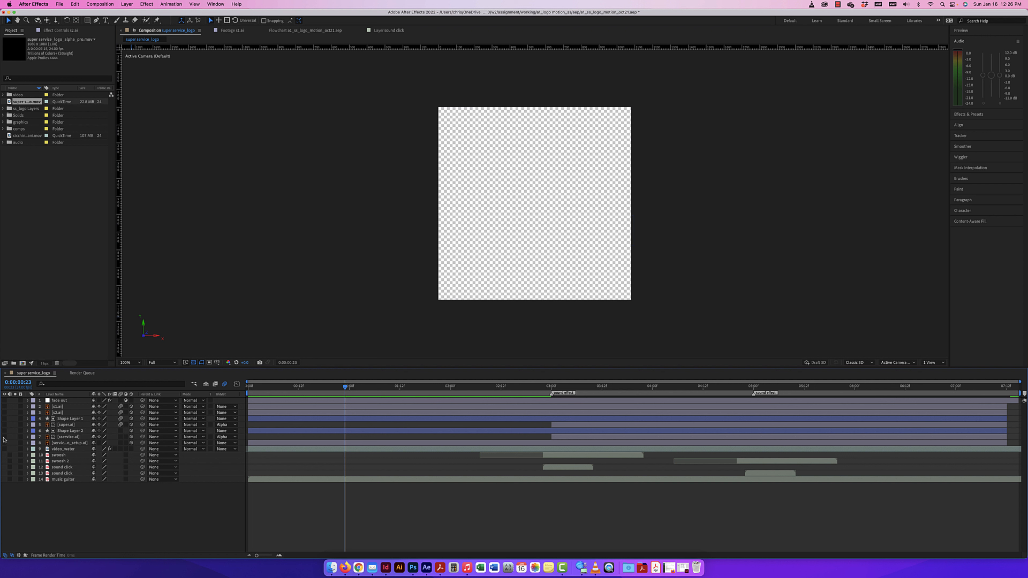
pyautogui.click(5, 449)
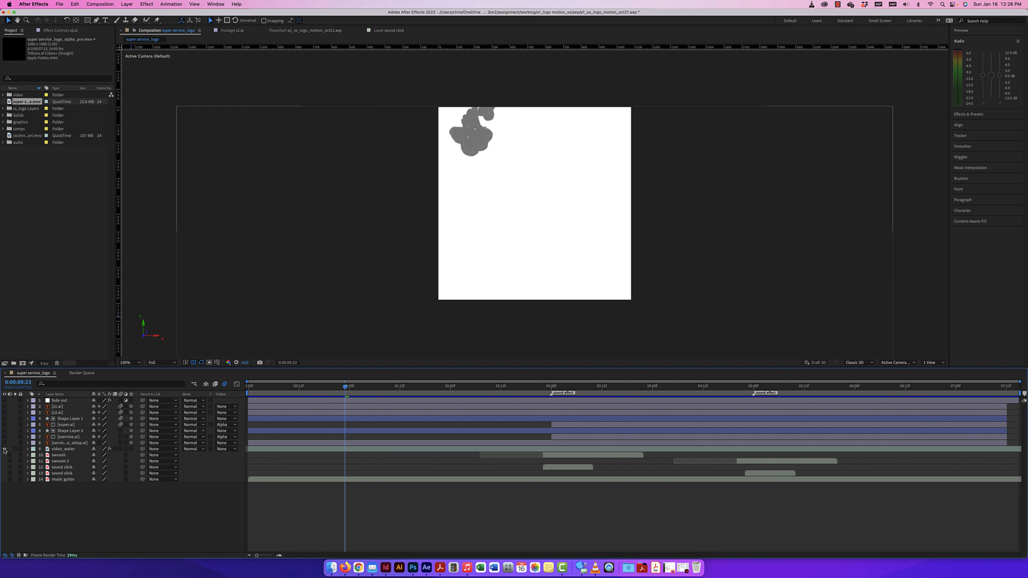
pyautogui.moveTo(344, 386); pyautogui.dragTo(220, 382)
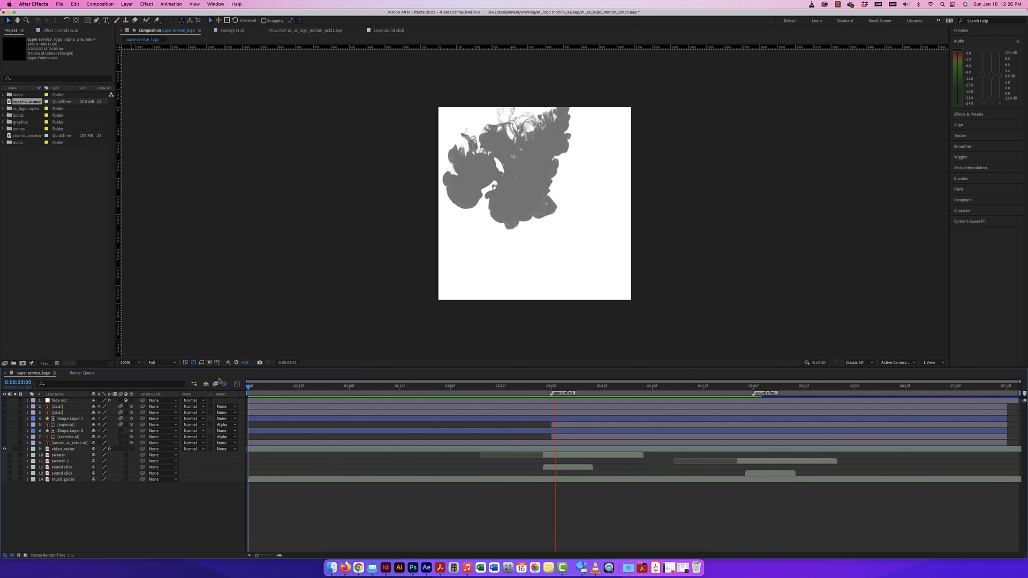
pyautogui.press('space')
pyautogui.moveTo(262, 388); pyautogui.dragTo(235, 384)
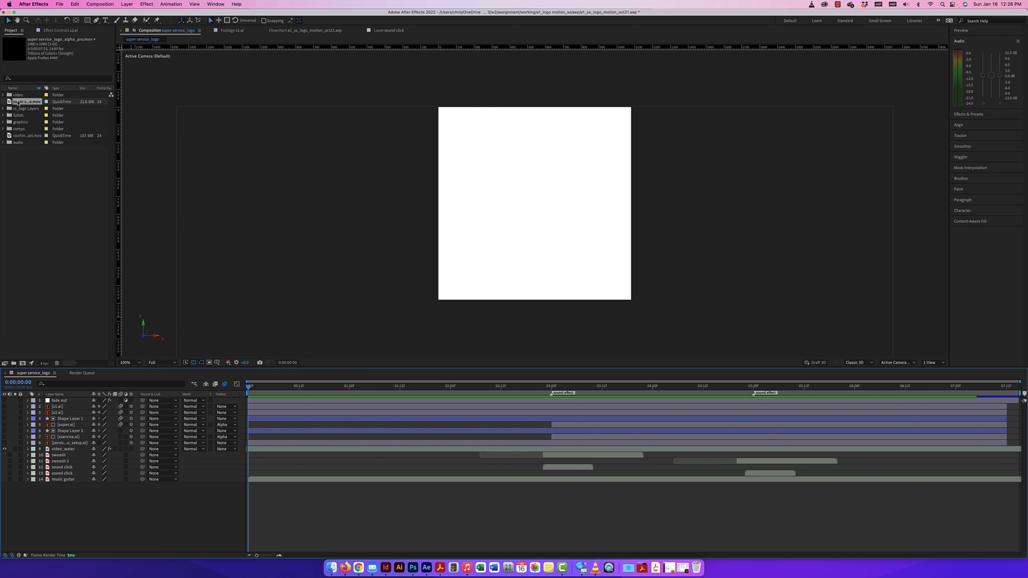
# - Place the rendered super service_logo_alpha_pro.mov centred in the composition as the top layer and play it over the water video
pyautogui.moveTo(18, 103); pyautogui.dragTo(101, 138)
pyautogui.moveTo(505, 229); pyautogui.dragTo(535, 203)
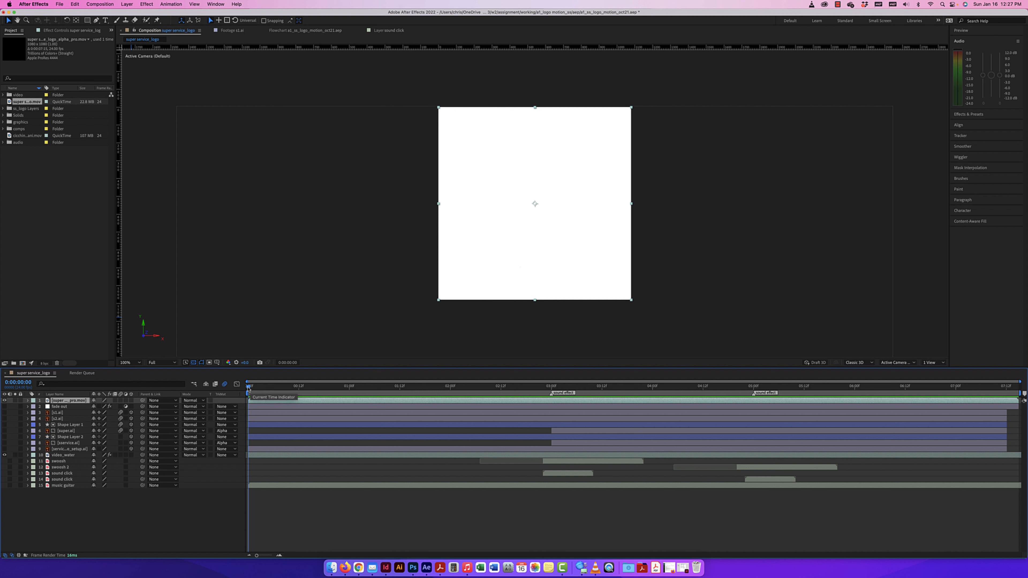
pyautogui.press('space')
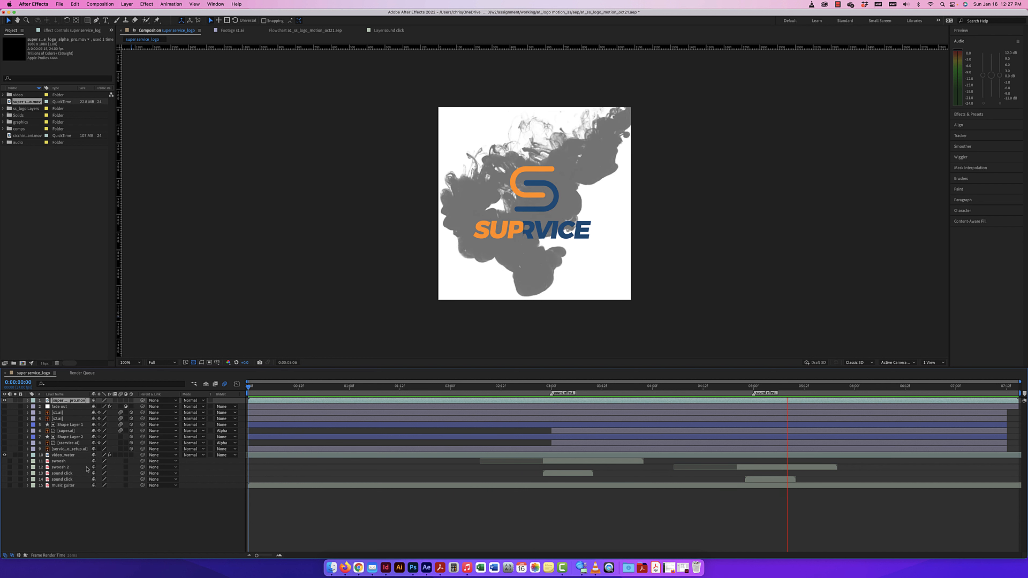
pyautogui.press('space')
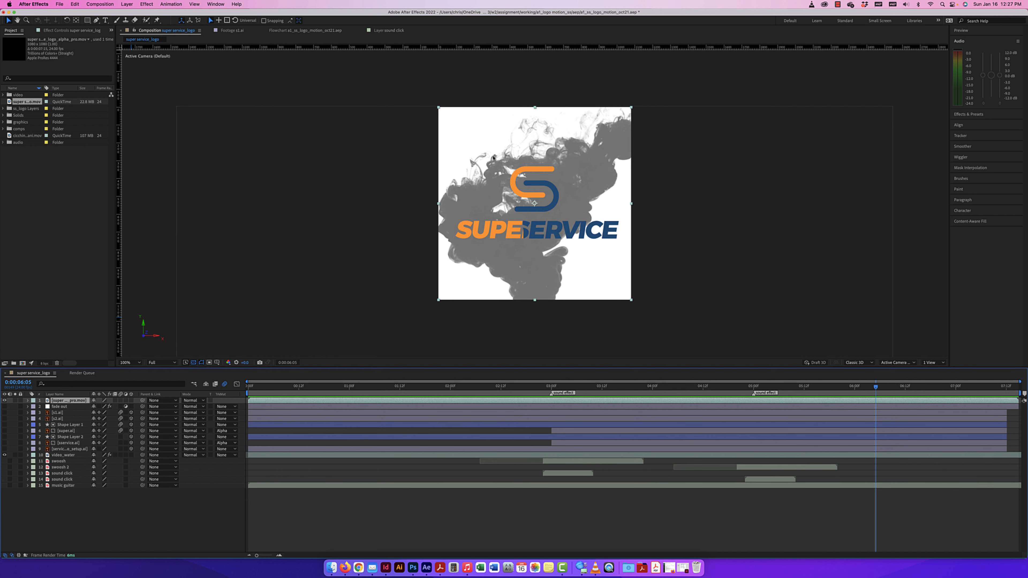
# - Move the alpha logo movie upward over the water background and inspect its transform properties
pyautogui.moveTo(494, 234); pyautogui.dragTo(502, 184)
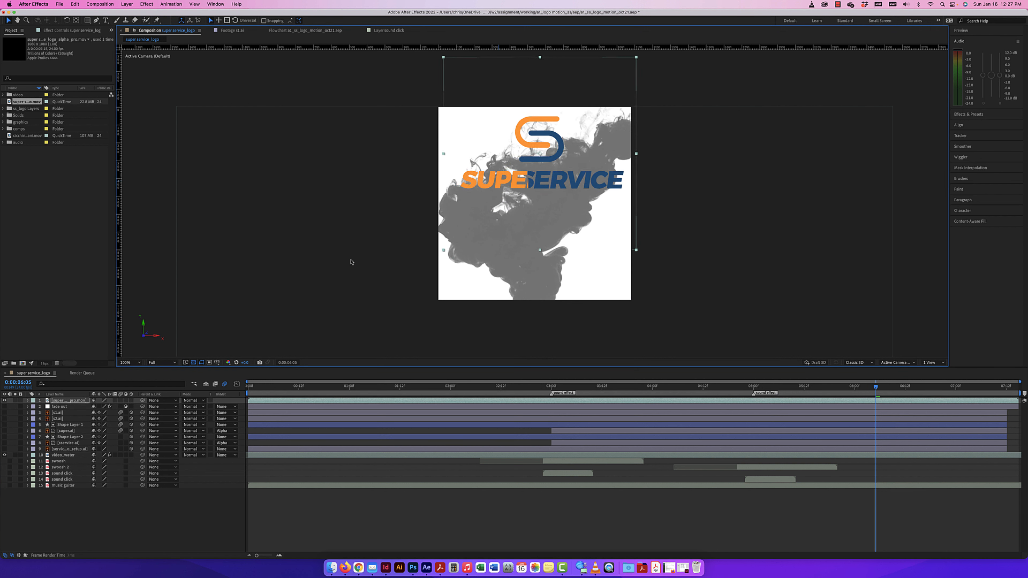
pyautogui.click(28, 400)
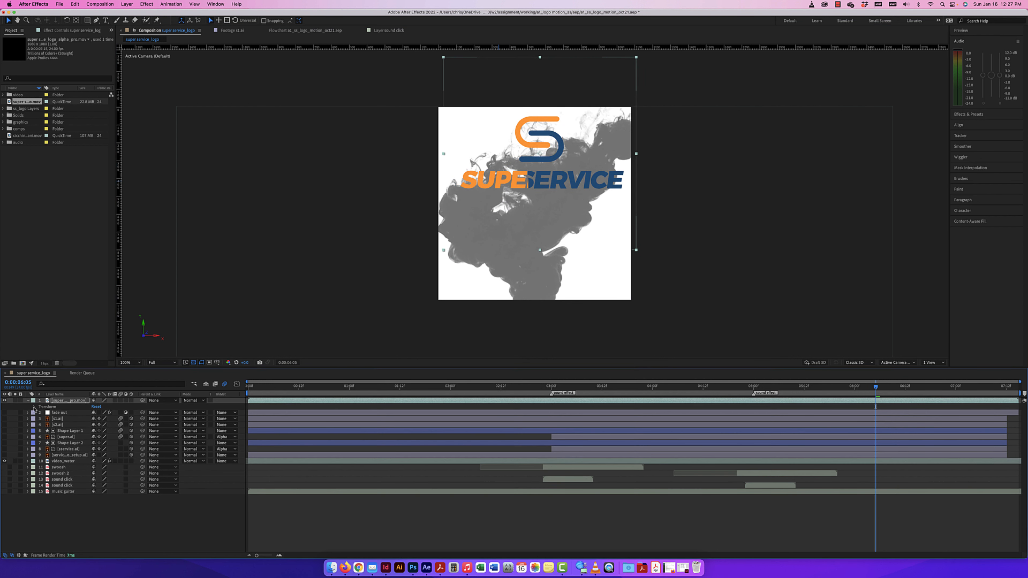
pyautogui.click(34, 407)
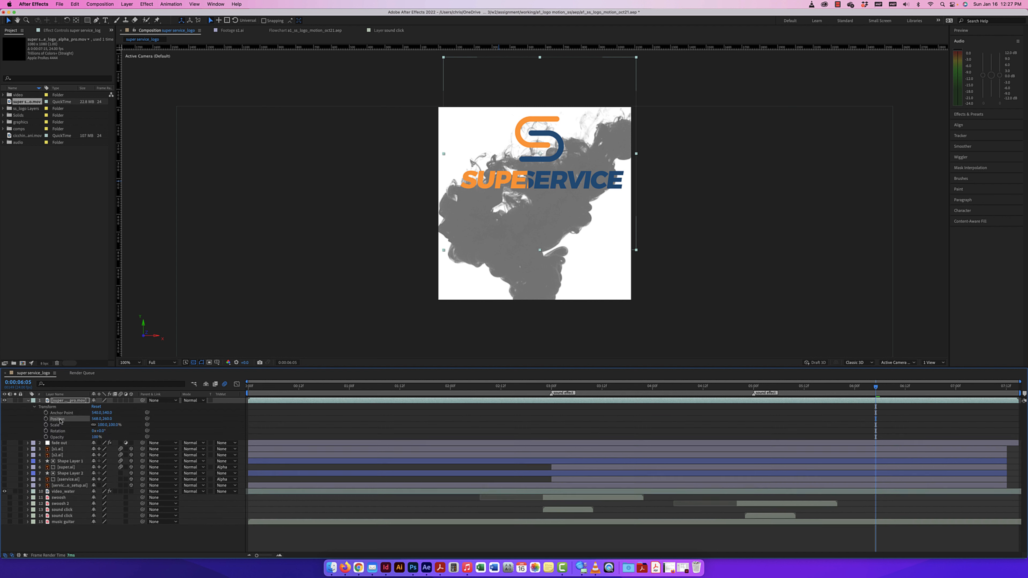
pyautogui.click(28, 401)
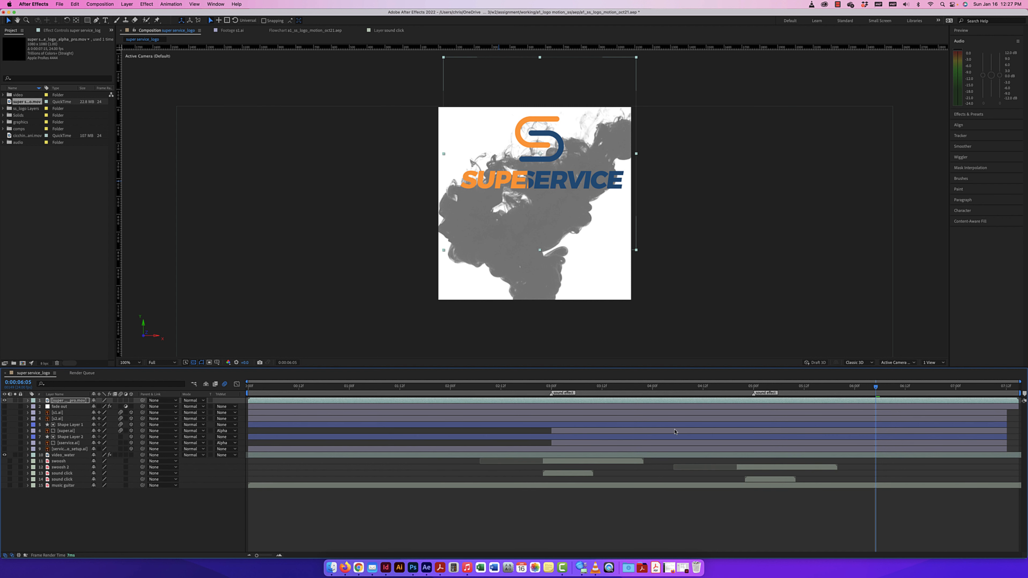
# - Preview the repositioned alpha movie from the start, remove its layer, and restore the original logo layers' visibility
pyautogui.moveTo(877, 388); pyautogui.dragTo(251, 360)
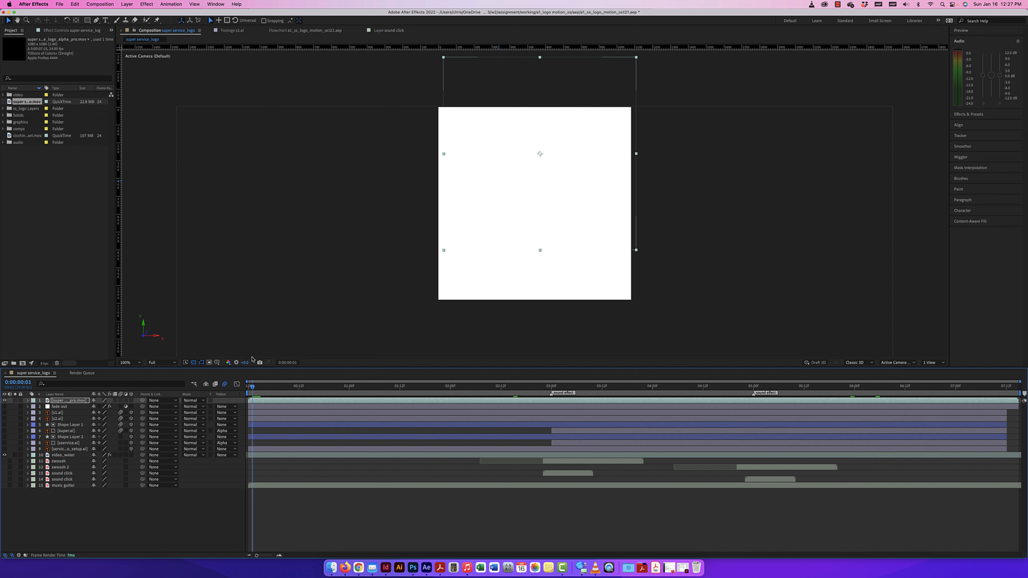
pyautogui.press('space')
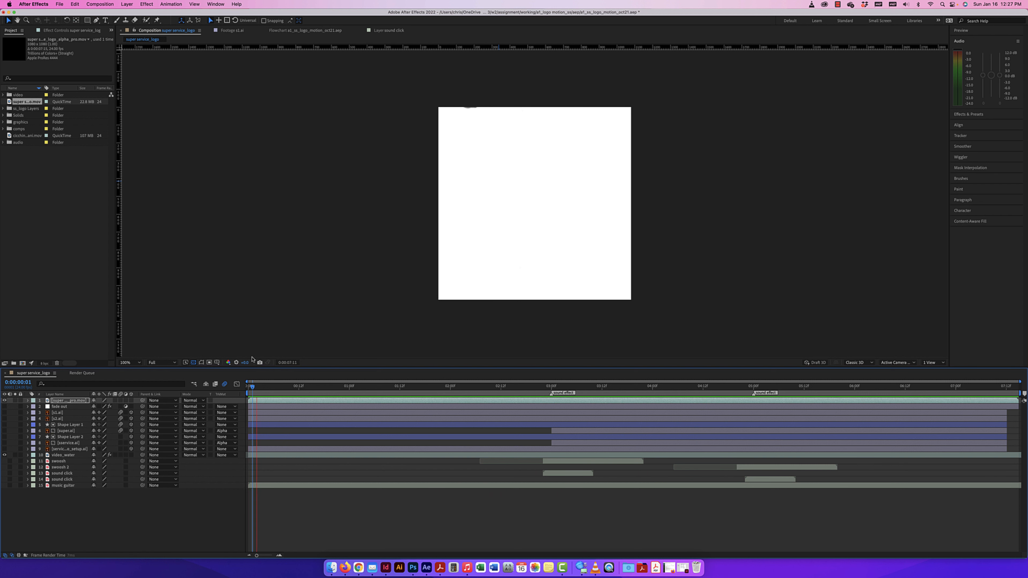
pyautogui.press('space')
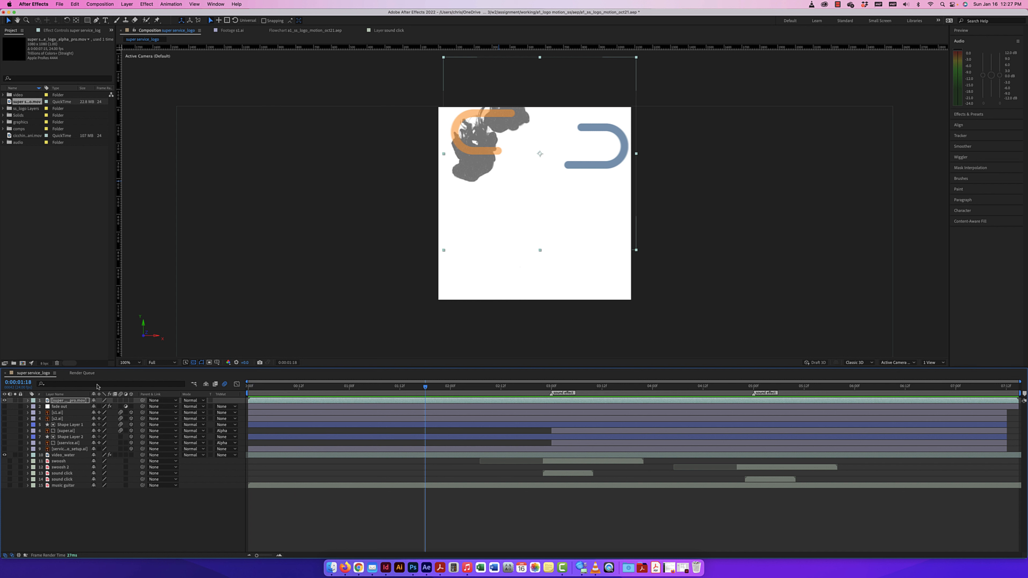
pyautogui.press('Delete')
pyautogui.press('space')
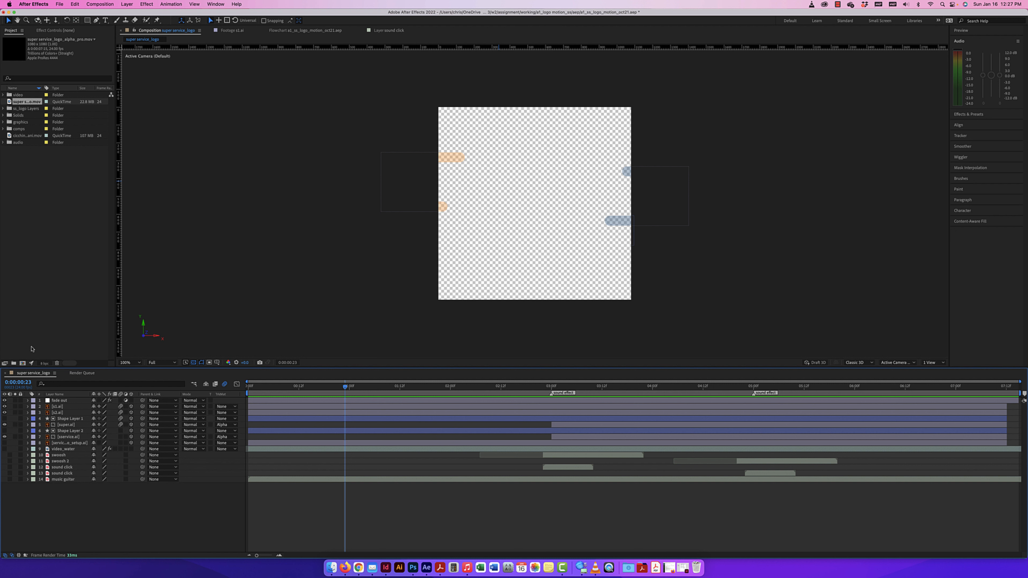
# - Show the video_water layer and enable the audio of the swoosh, swoosh 2 and music guitar layers
pyautogui.click(4, 449)
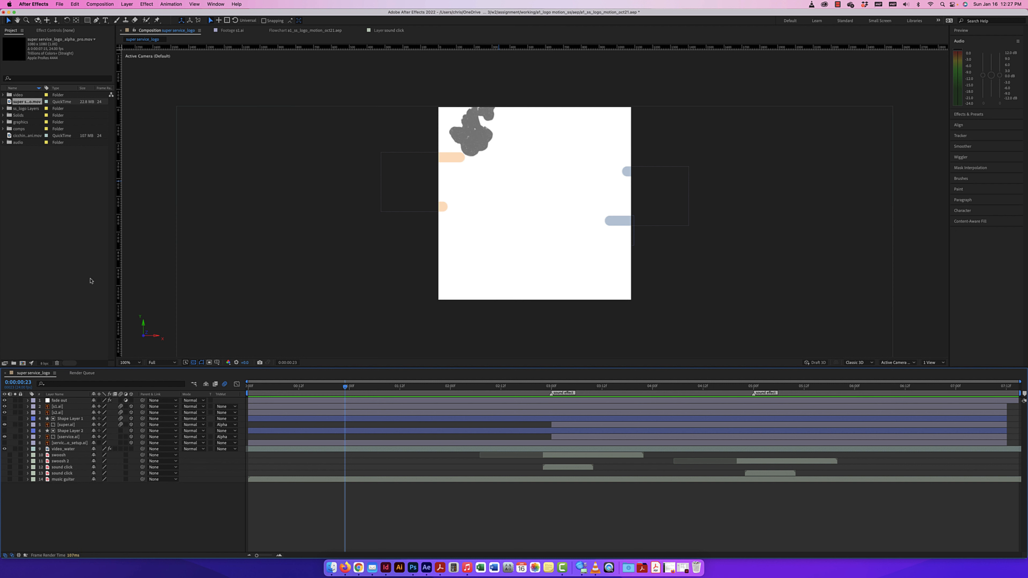
pyautogui.click(10, 461)
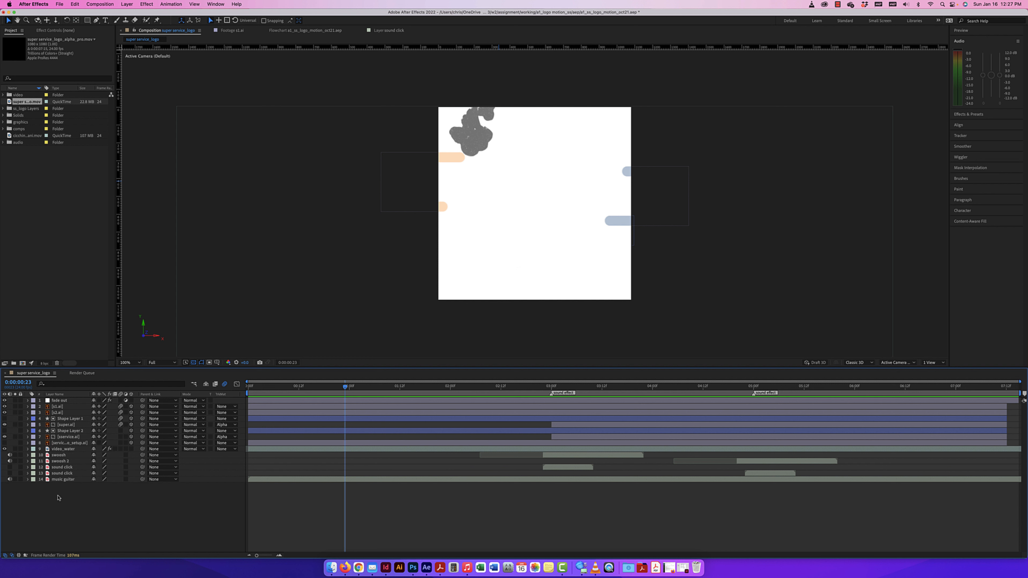
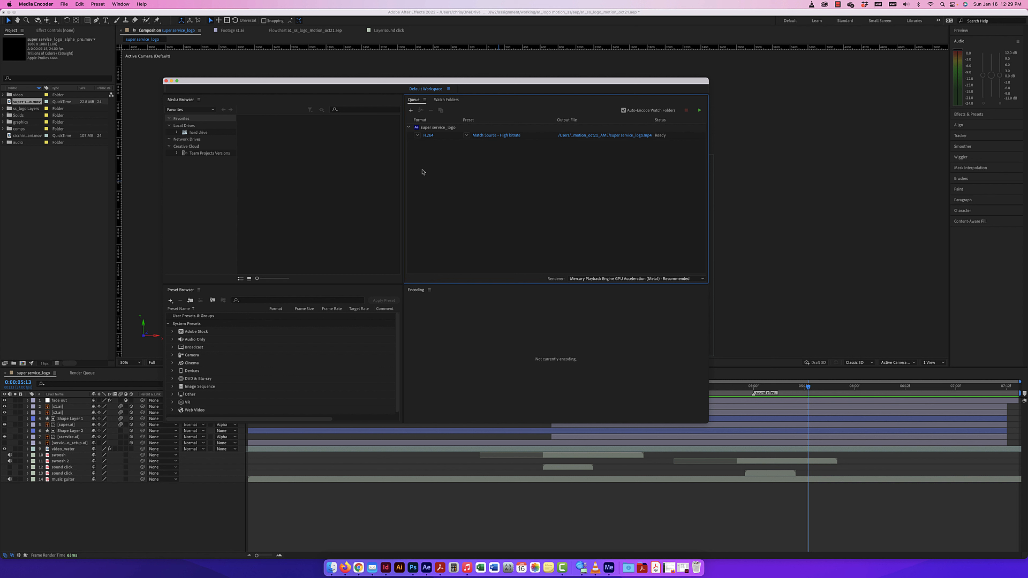
# - Review the available Media Encoder panels, examine the Watch Folders area, and return to the encoding queue
pyautogui.click(121, 5)
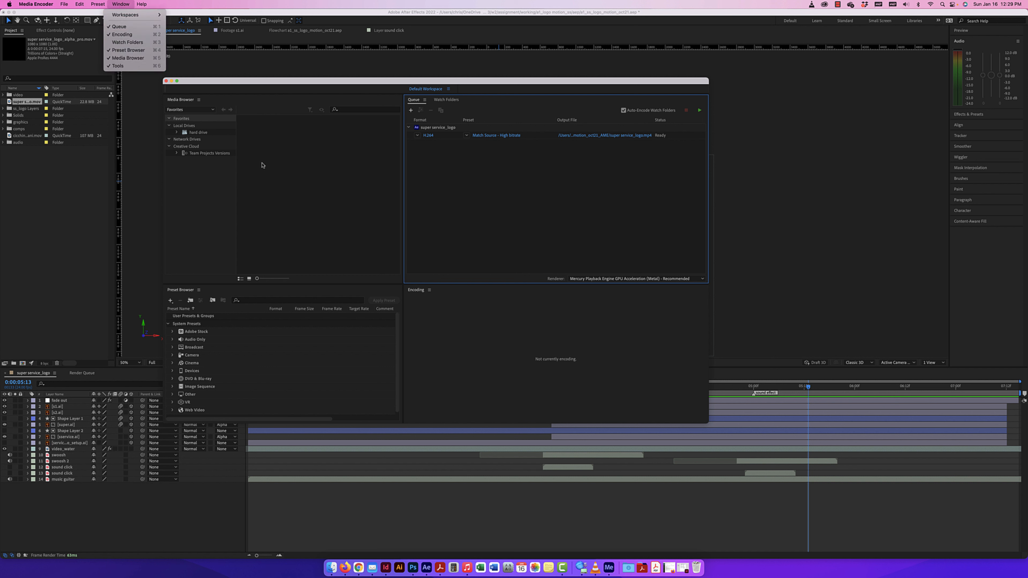
pyautogui.click(282, 166)
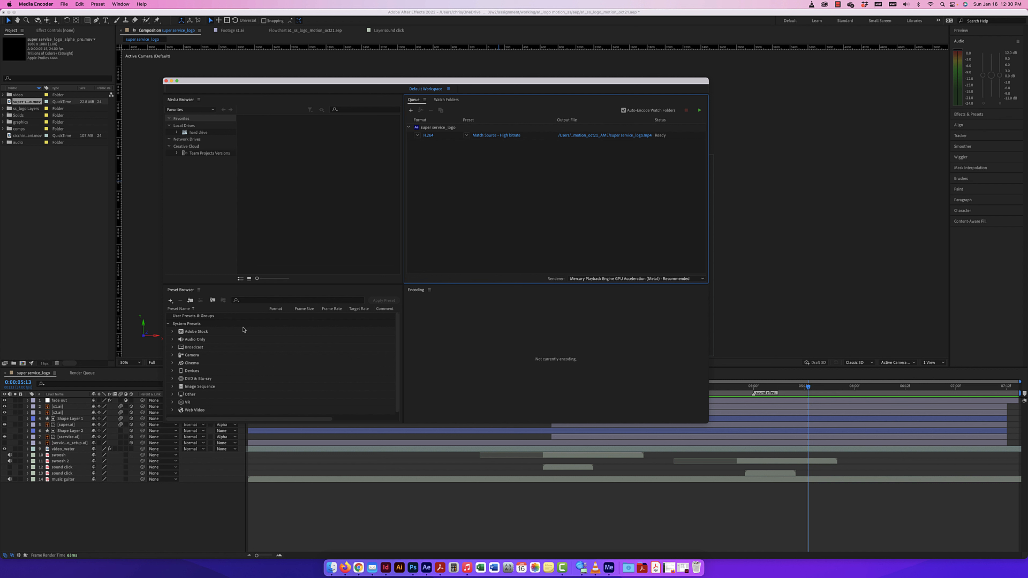
pyautogui.click(439, 100)
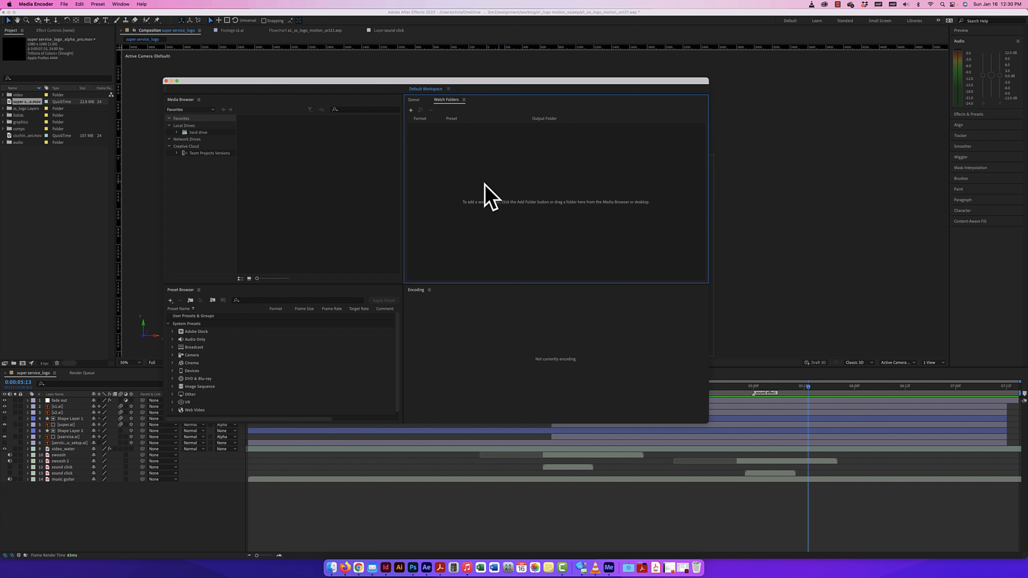
pyautogui.click(419, 100)
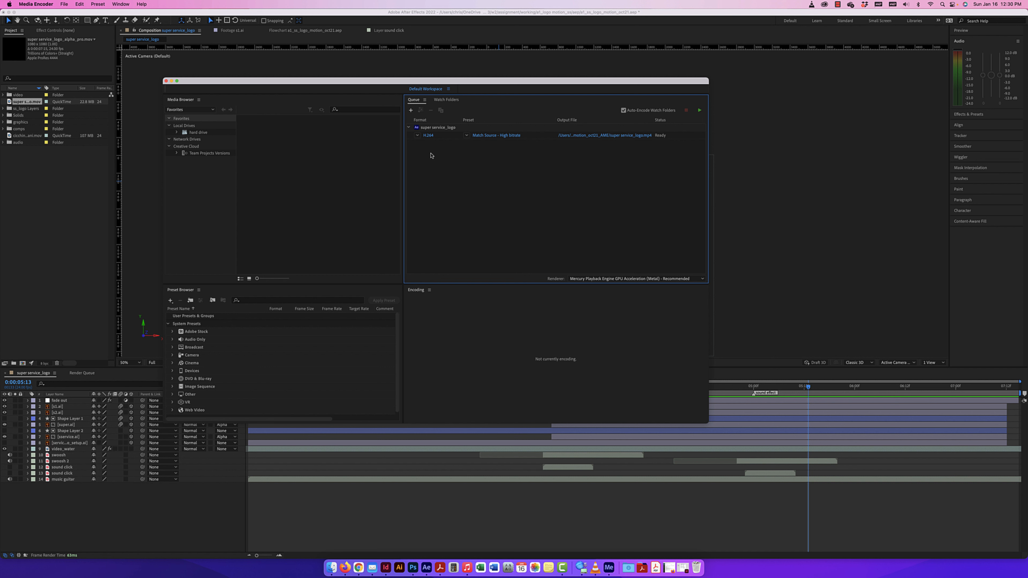
# - Reposition and enlarge the Media Encoder window and adjust the divider between the Queue and Encoding areas
pyautogui.moveTo(474, 88); pyautogui.dragTo(412, 84)
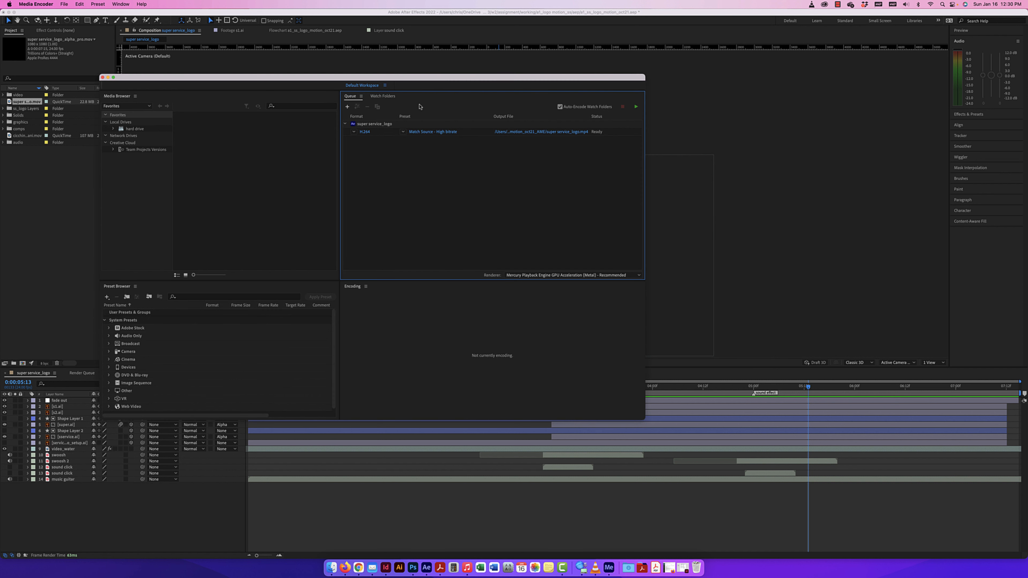
pyautogui.moveTo(641, 414); pyautogui.dragTo(706, 461)
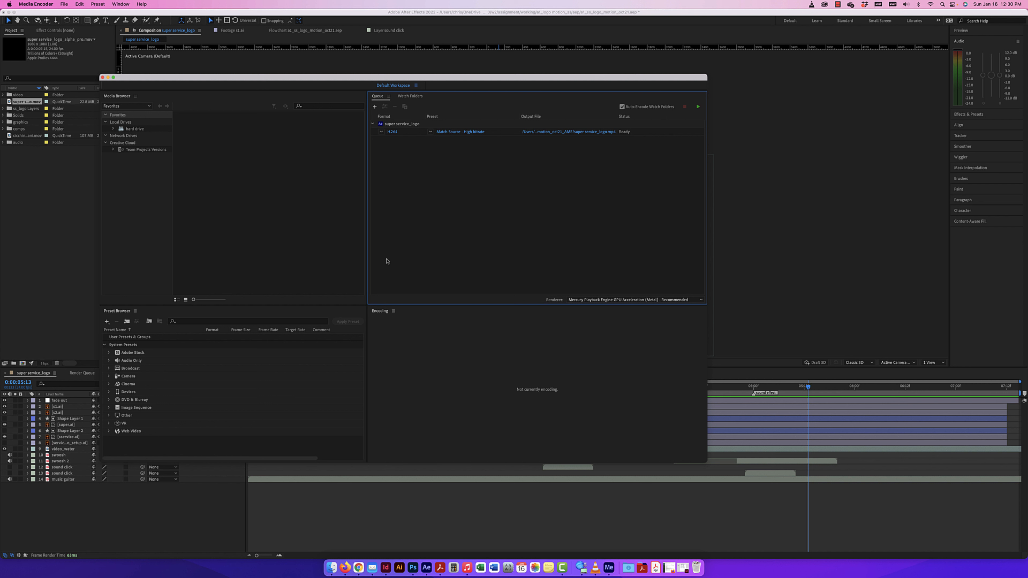
pyautogui.moveTo(441, 304)
pyautogui.mouseDown()
pyautogui.moveTo(441, 287)
pyautogui.moveTo(440, 303)
pyautogui.mouseUp()
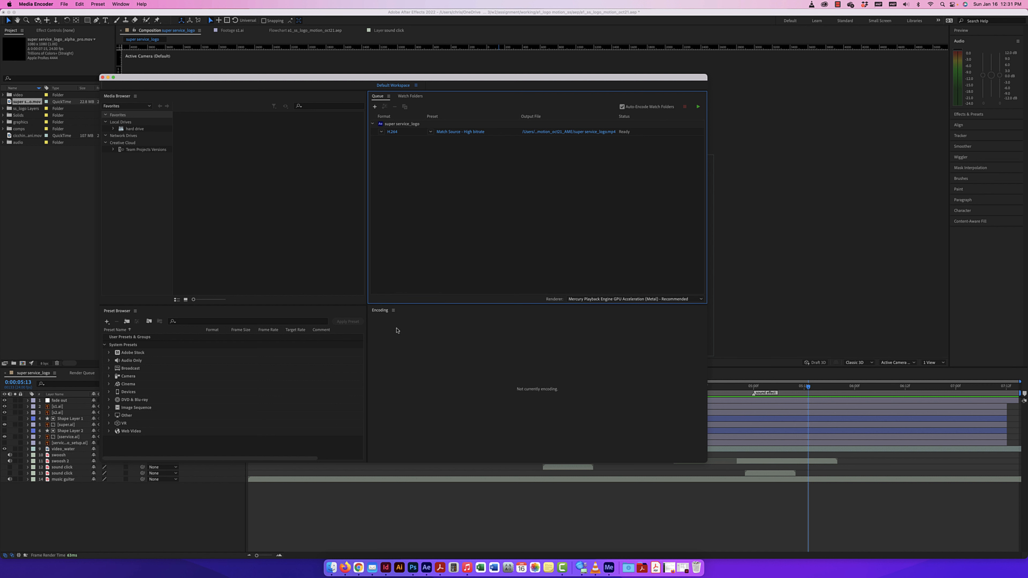
# - Examine the output formats and H.264 presets available for the queued super service_logo composition
pyautogui.click(381, 134)
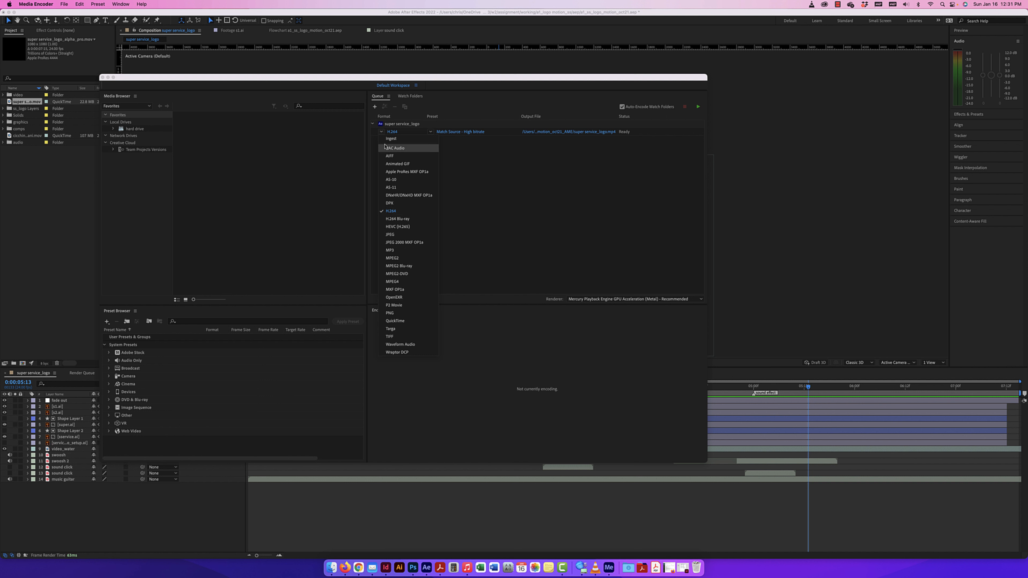
pyautogui.click(394, 124)
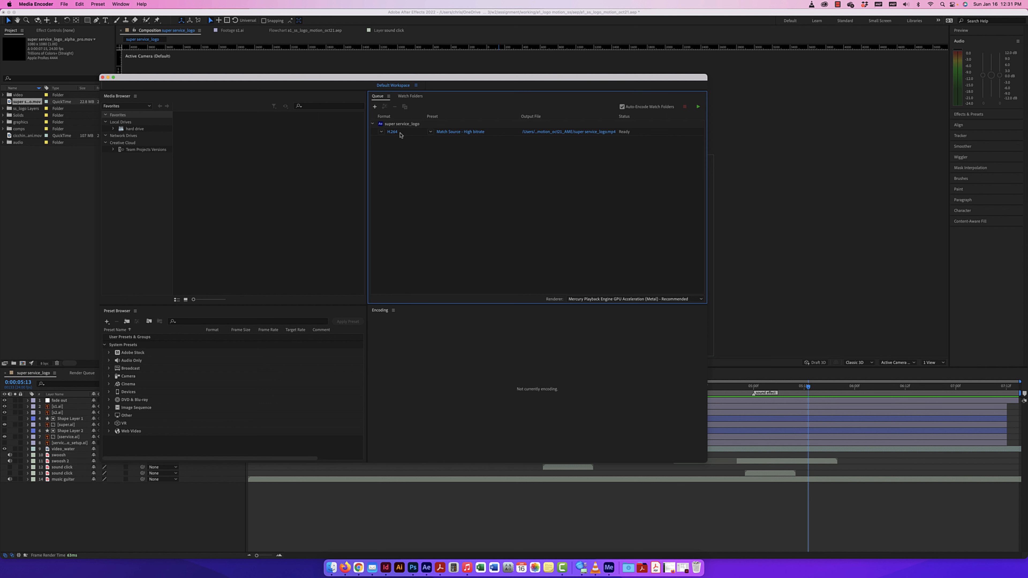
pyautogui.click(431, 132)
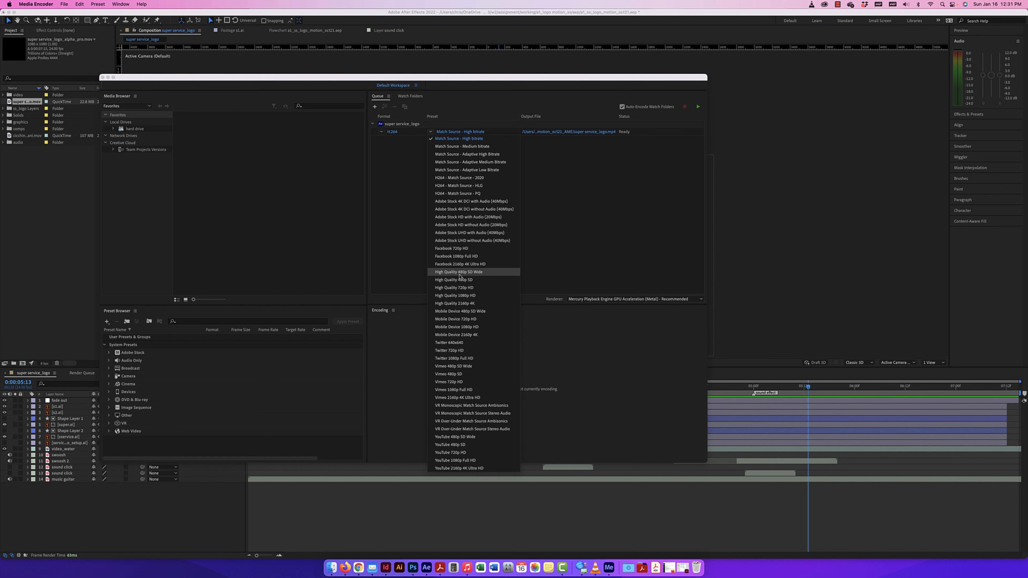
pyautogui.click(547, 169)
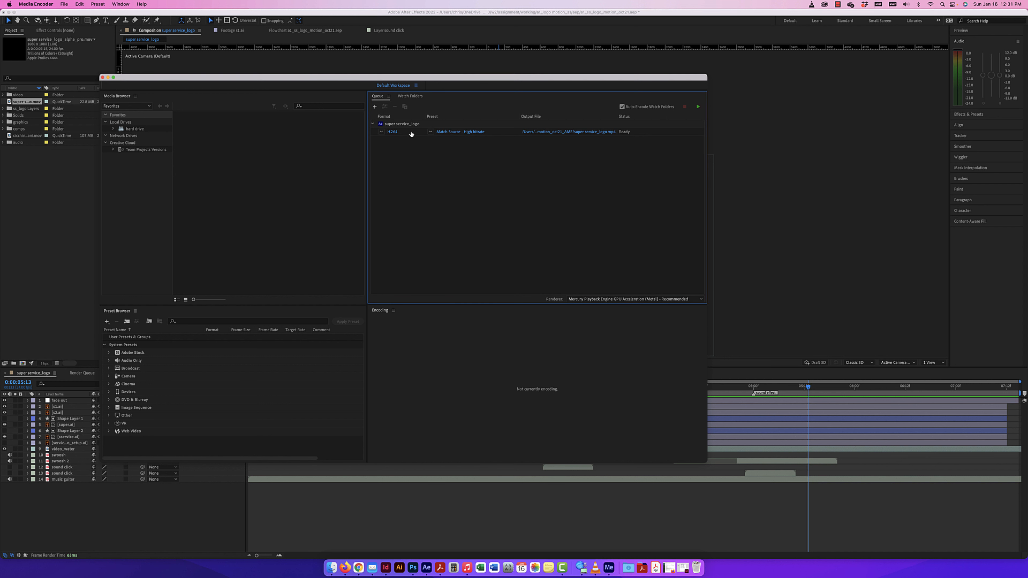
# - Set the queued output to save on the Desktop, named with the author's username followed by _logo motion_h.264
pyautogui.click(544, 134)
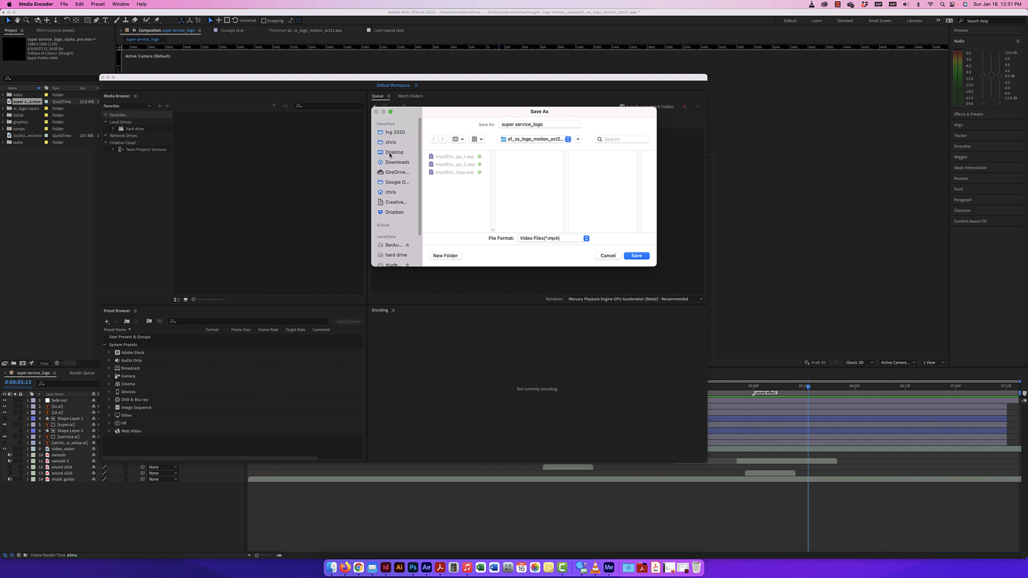
pyautogui.click(391, 154)
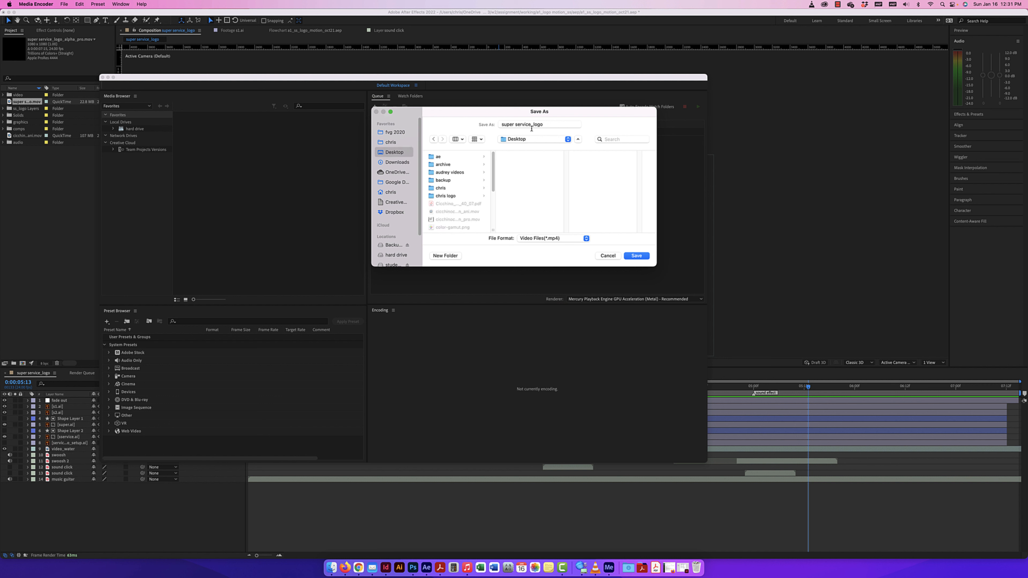
pyautogui.moveTo(544, 124); pyautogui.dragTo(493, 121)
pyautogui.write('cicchinoc1_')
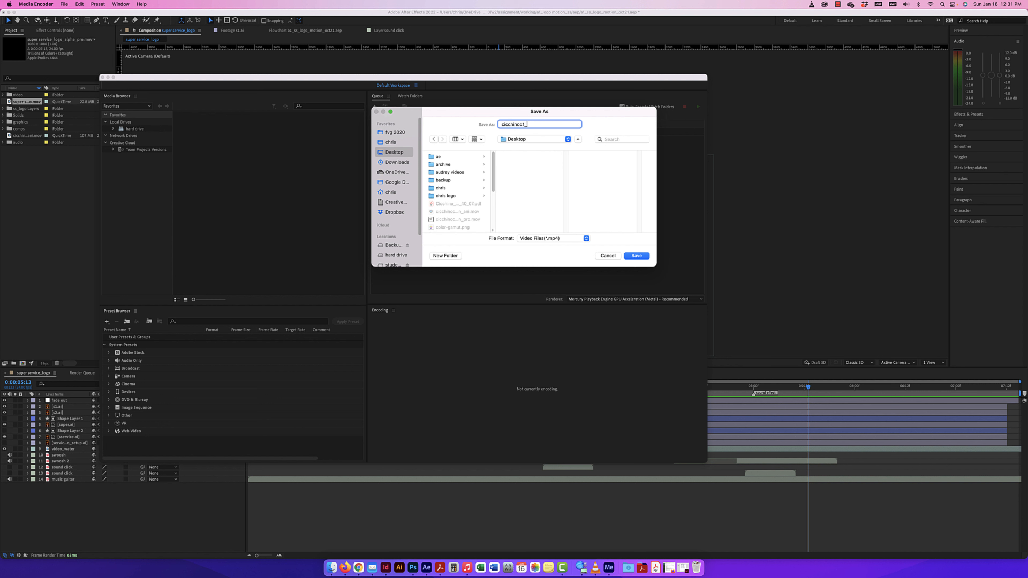
pyautogui.write('logo motion_h.264')
pyautogui.click(637, 256)
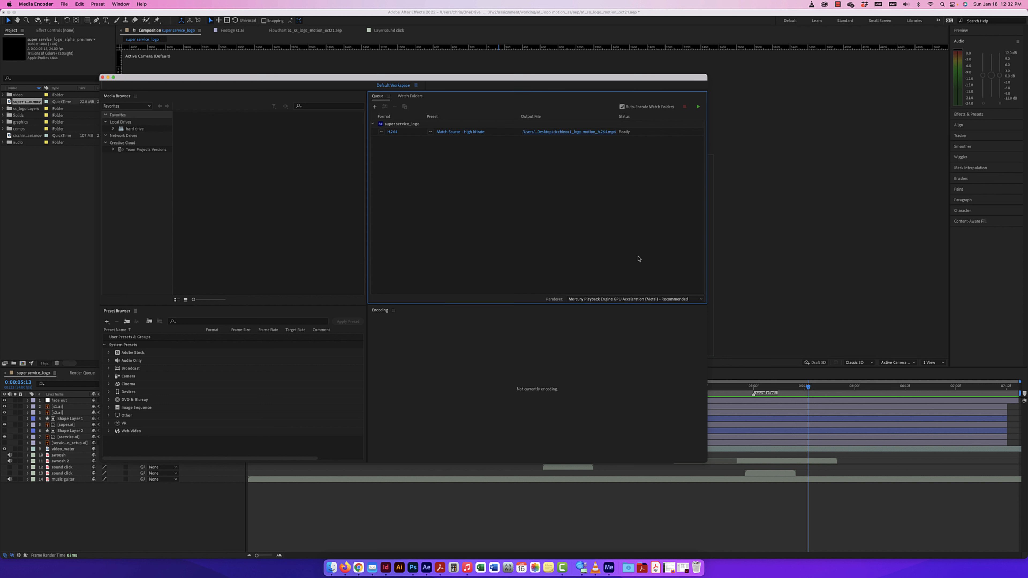
# - Open the export settings of the queued output, keeping the H.264 format and the Match Source - High bitrate preset
pyautogui.click(459, 132)
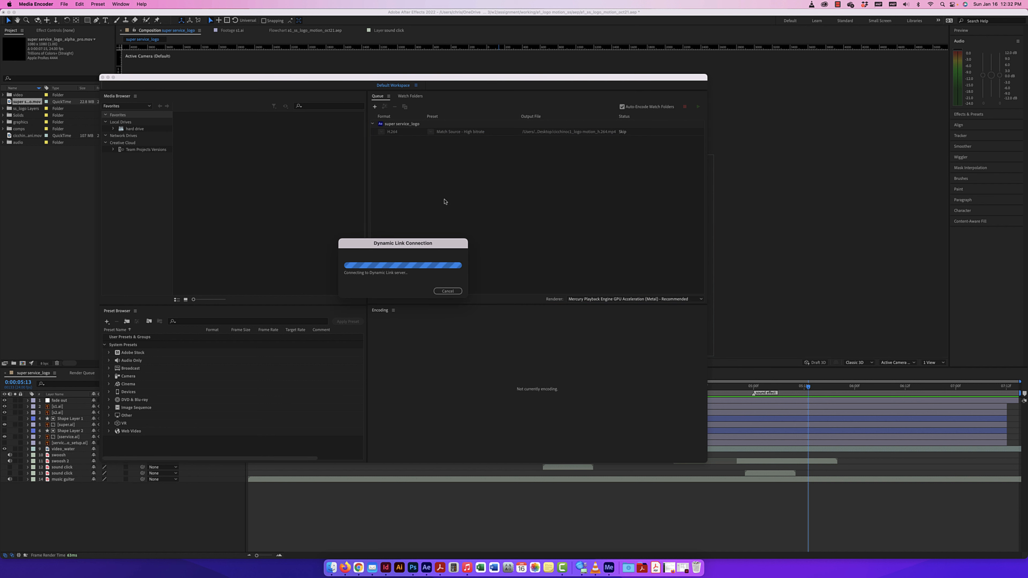
pyautogui.moveTo(476, 129); pyautogui.dragTo(329, 157)
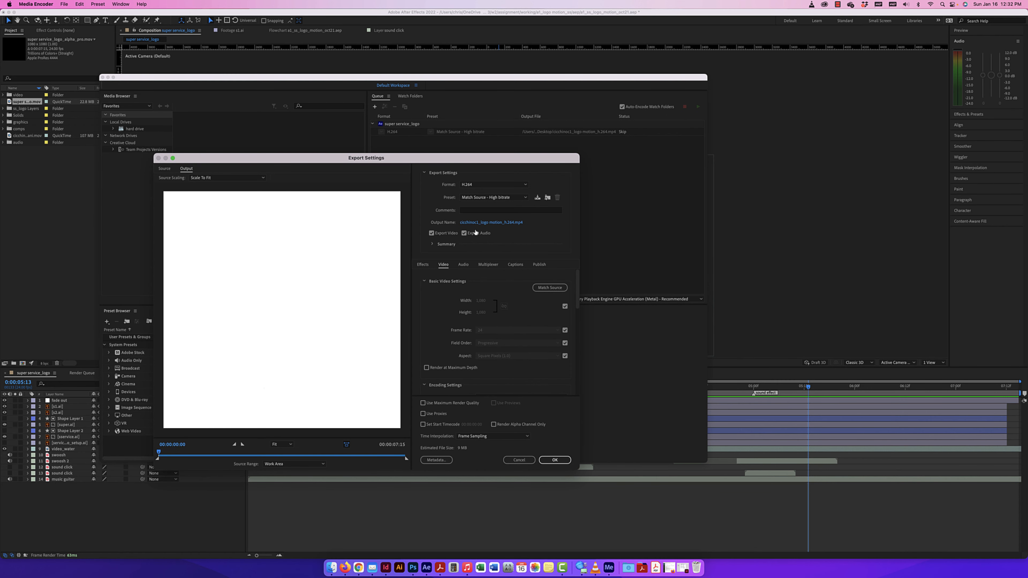
pyautogui.click(490, 185)
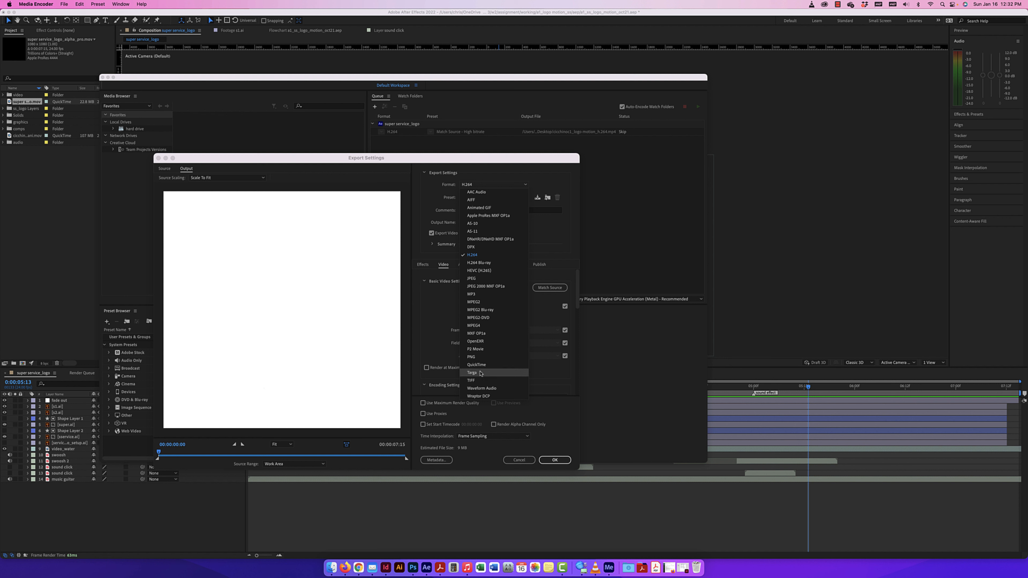
pyautogui.click(475, 254)
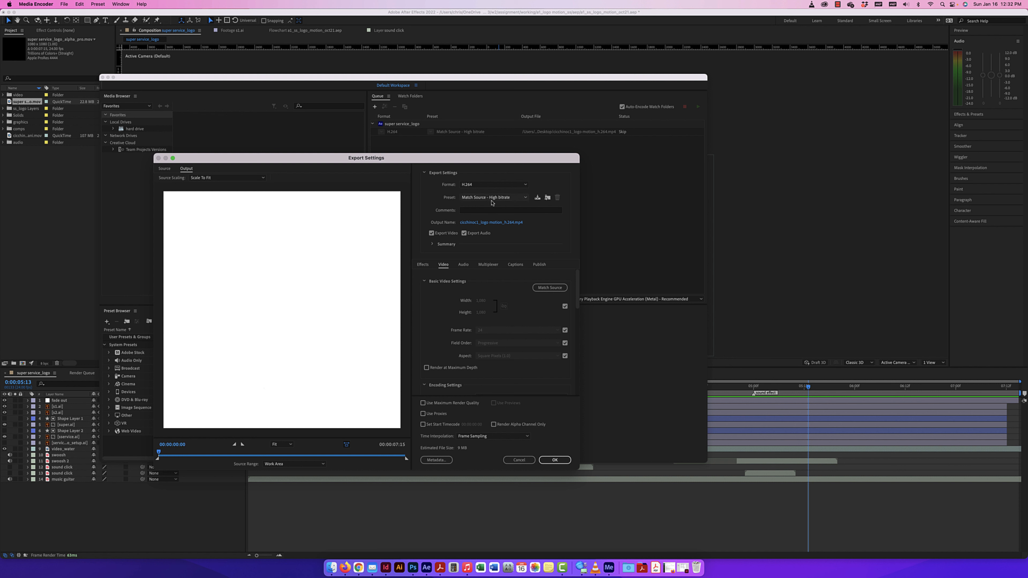
pyautogui.click(522, 199)
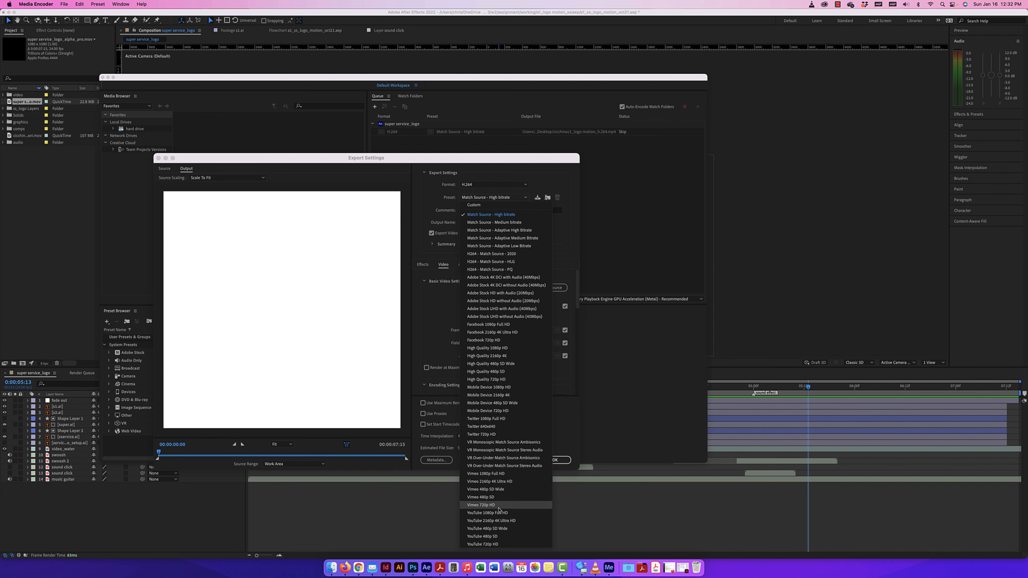
pyautogui.click(500, 216)
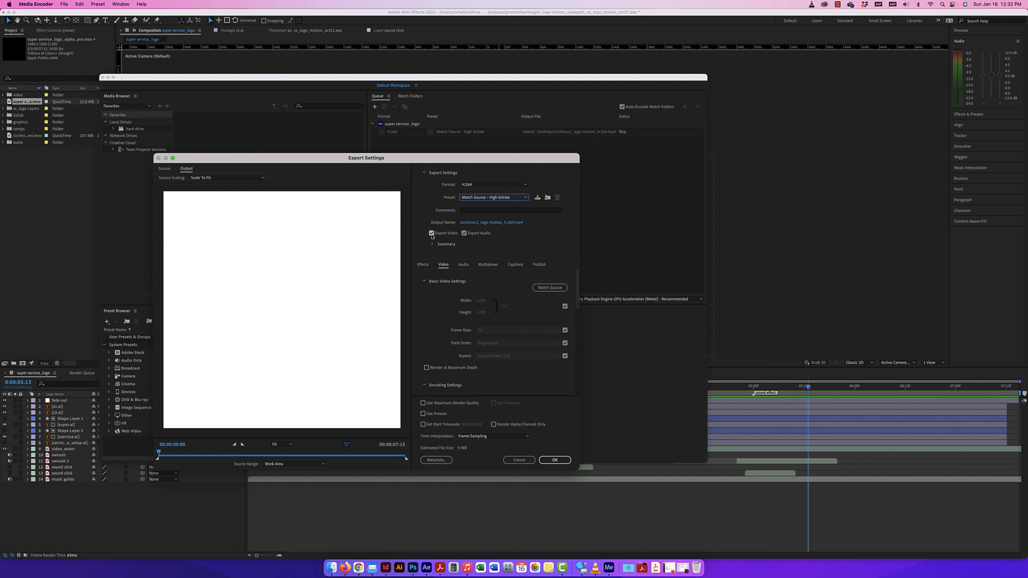
# - Switch audio export off and back on, keeping video export enabled
pyautogui.click(464, 234)
pyautogui.click(432, 233)
pyautogui.click(395, 324)
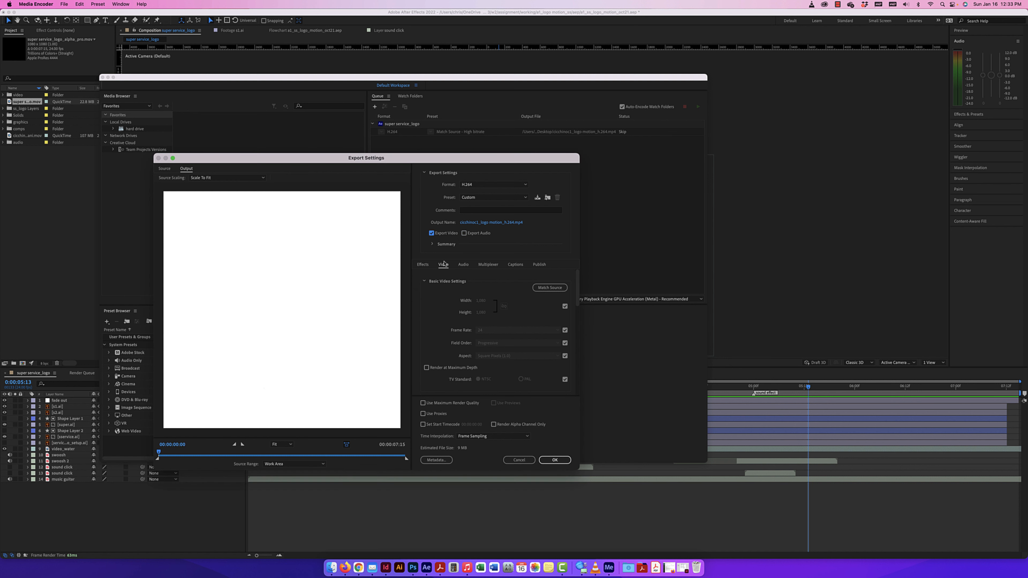
pyautogui.click(464, 234)
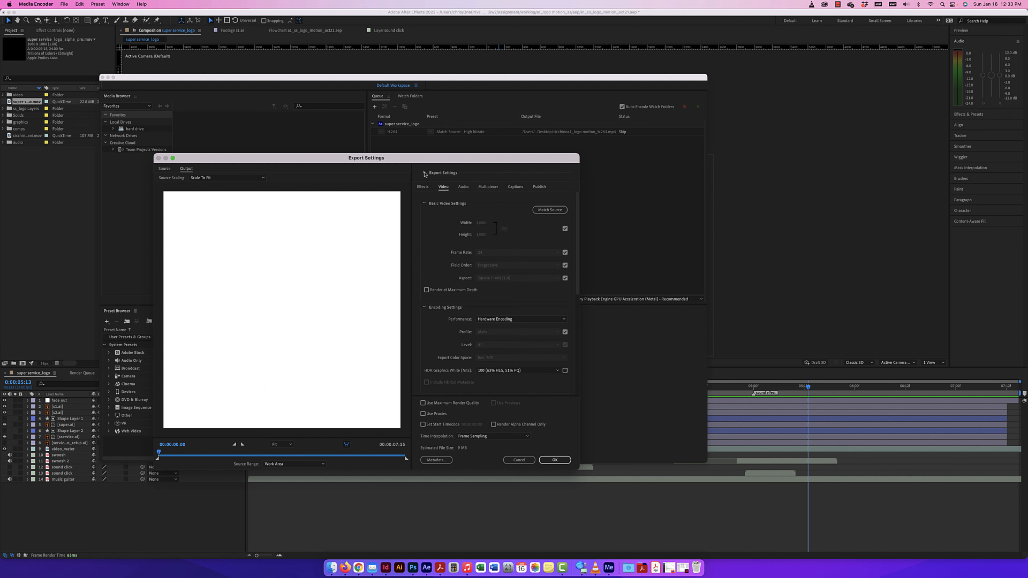
# - Examine the export summary and the available effects settings for the H.264 output
pyautogui.click(444, 244)
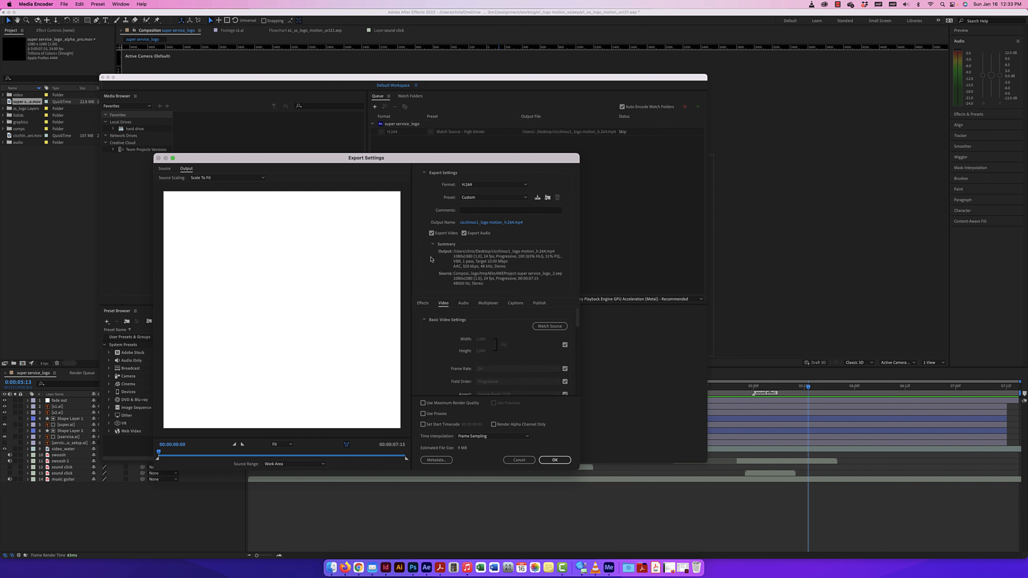
pyautogui.click(433, 245)
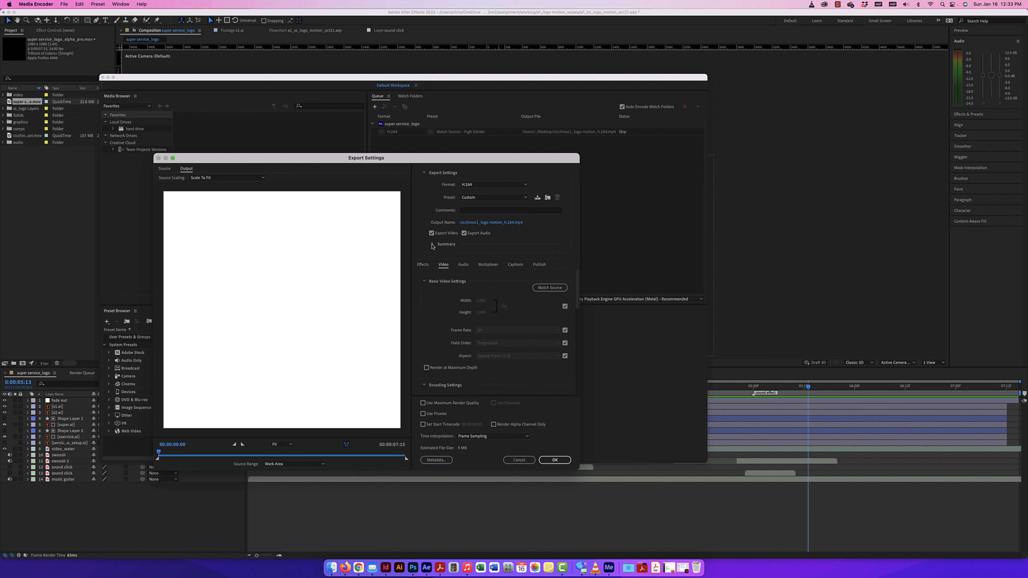
pyautogui.click(423, 265)
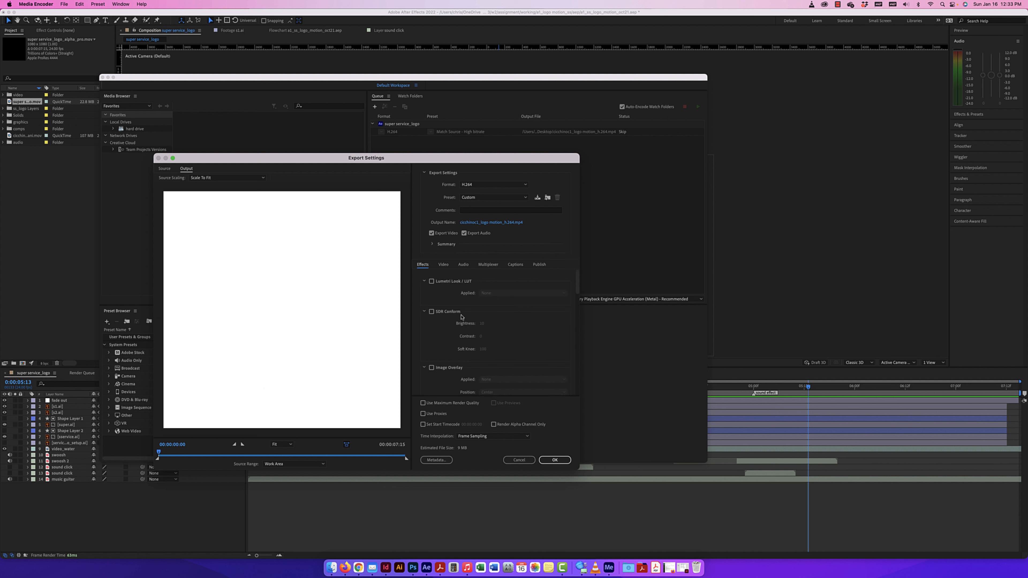
pyautogui.scroll(-5, 465, 322)
pyautogui.scroll(5, 465, 322)
# - Enable Render at Maximum Depth and Use Maximum Render Quality for the H.264 output
pyautogui.click(443, 265)
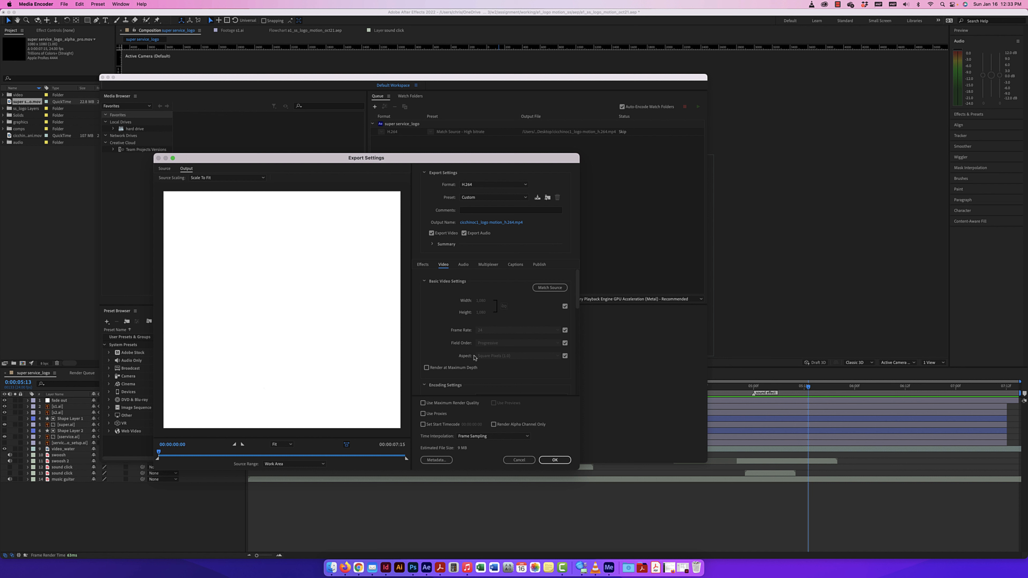
pyautogui.scroll(-3, 481, 353)
pyautogui.scroll(2, 465, 349)
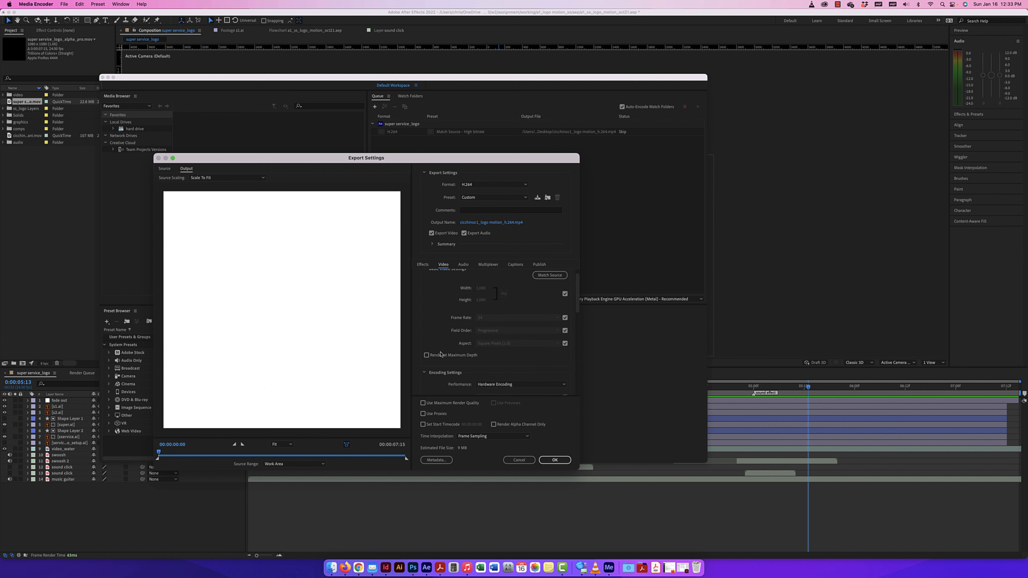
pyautogui.click(427, 355)
pyautogui.scroll(-4, 434, 321)
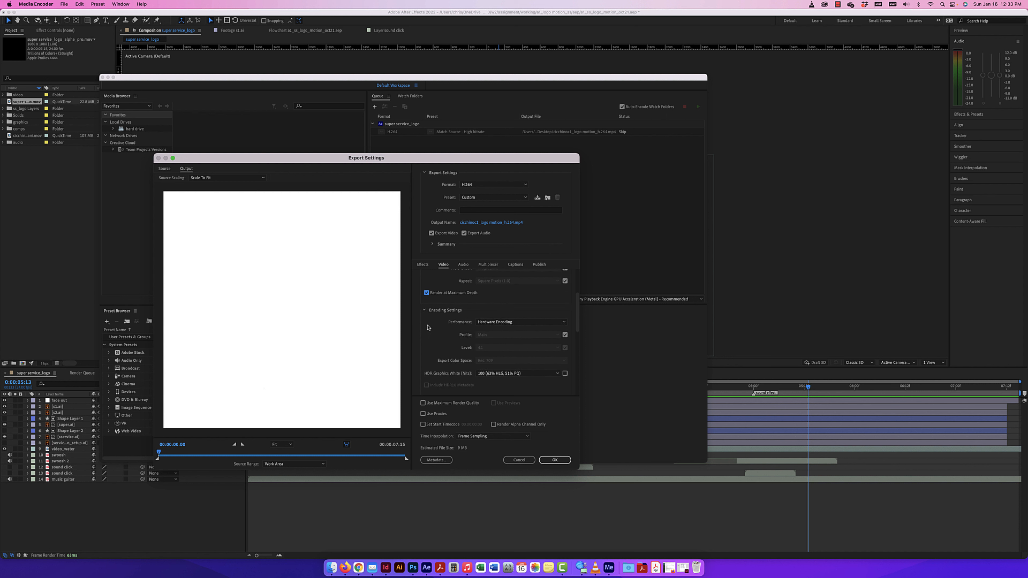
pyautogui.scroll(-4, 435, 336)
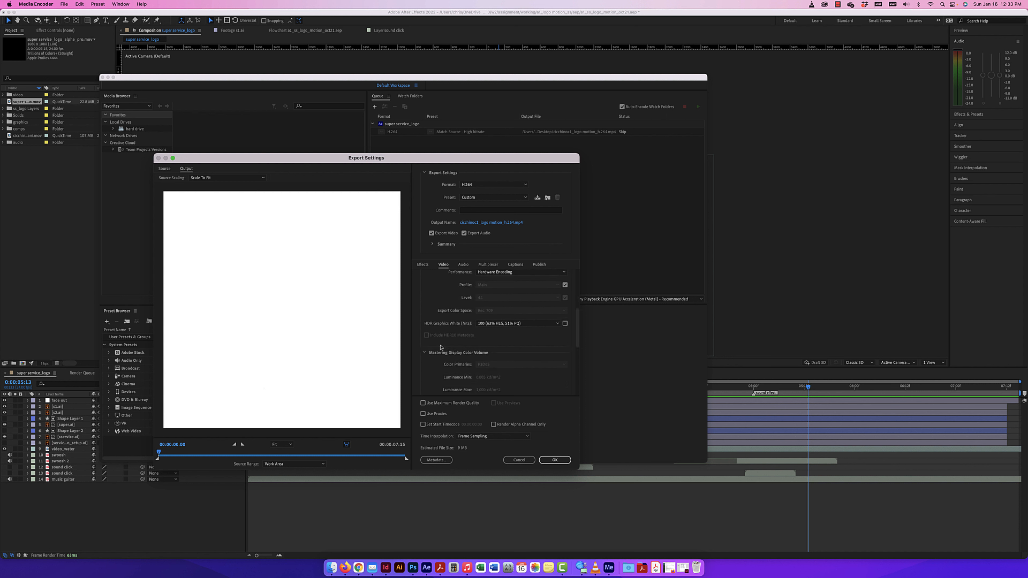
pyautogui.scroll(-5, 441, 347)
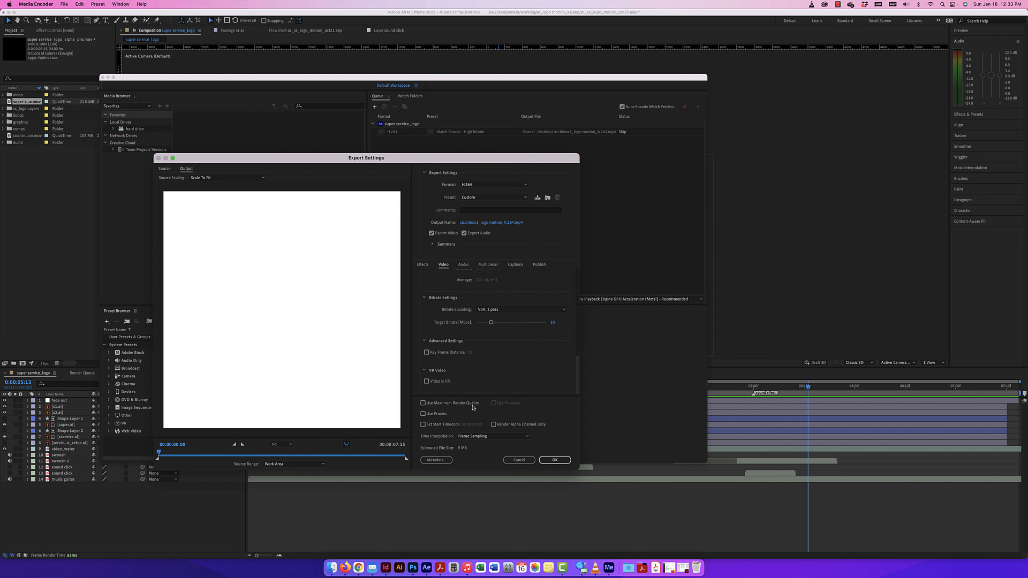
pyautogui.click(423, 404)
# - Examine the audio, multiplexer, captions and publish settings, including the social media publishing destinations
pyautogui.click(463, 267)
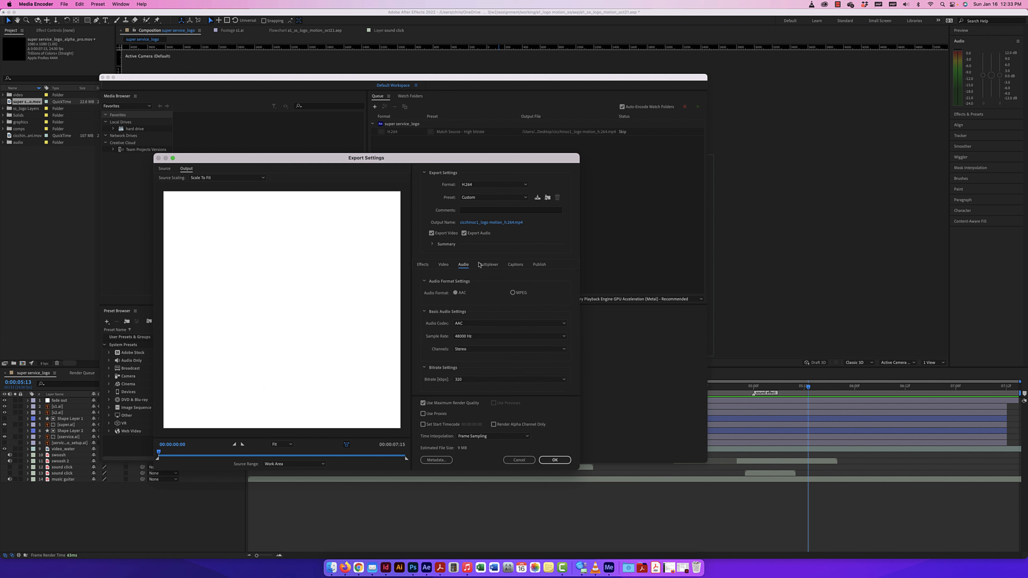
pyautogui.click(488, 265)
pyautogui.click(522, 266)
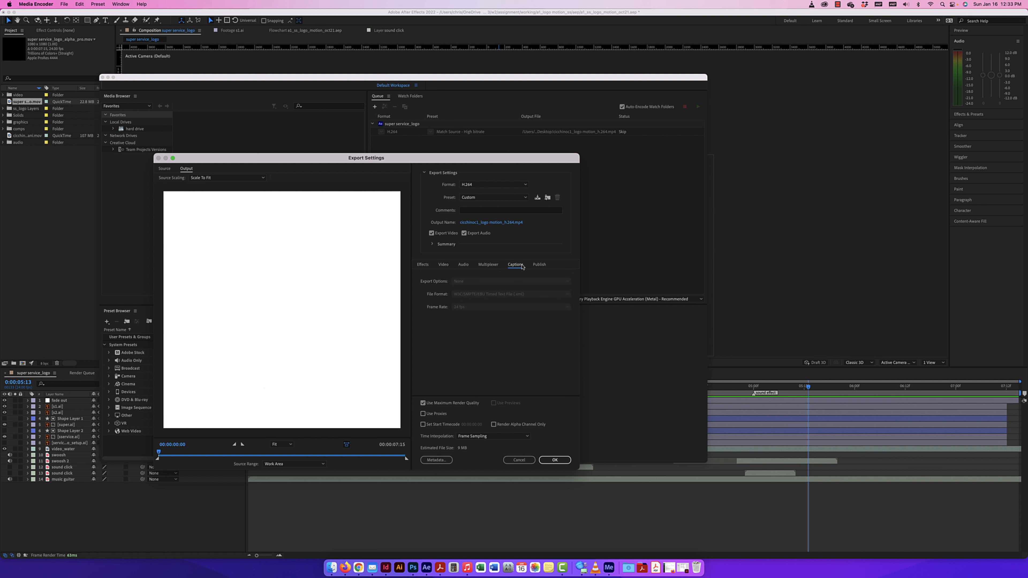
pyautogui.click(544, 266)
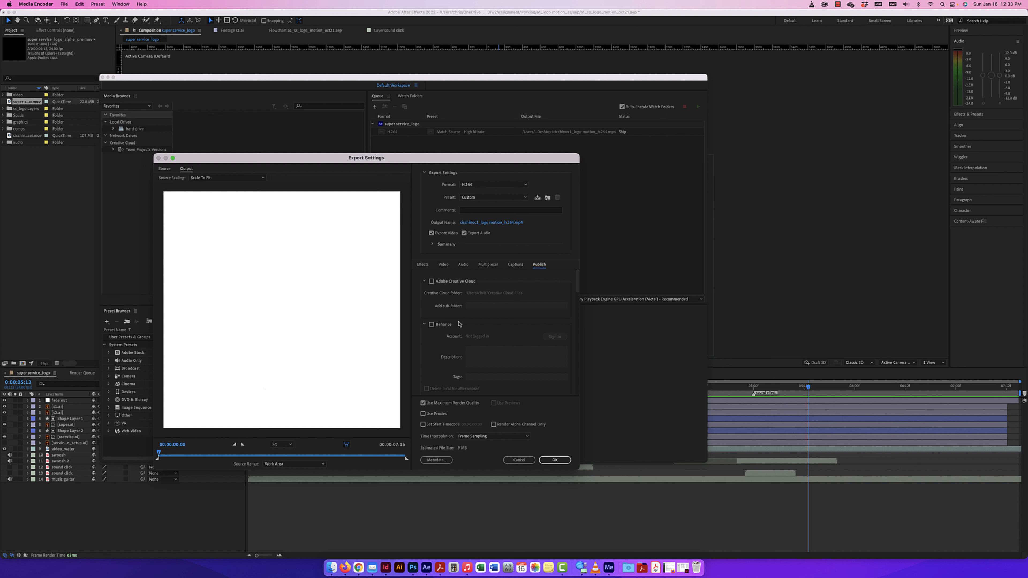
pyautogui.scroll(-10, 459, 324)
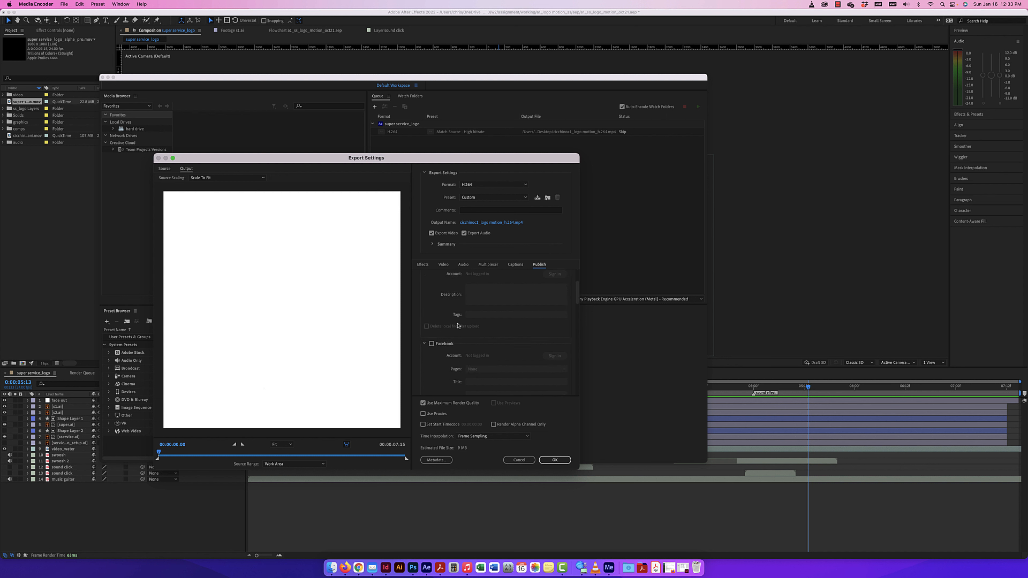
pyautogui.scroll(-5, 459, 327)
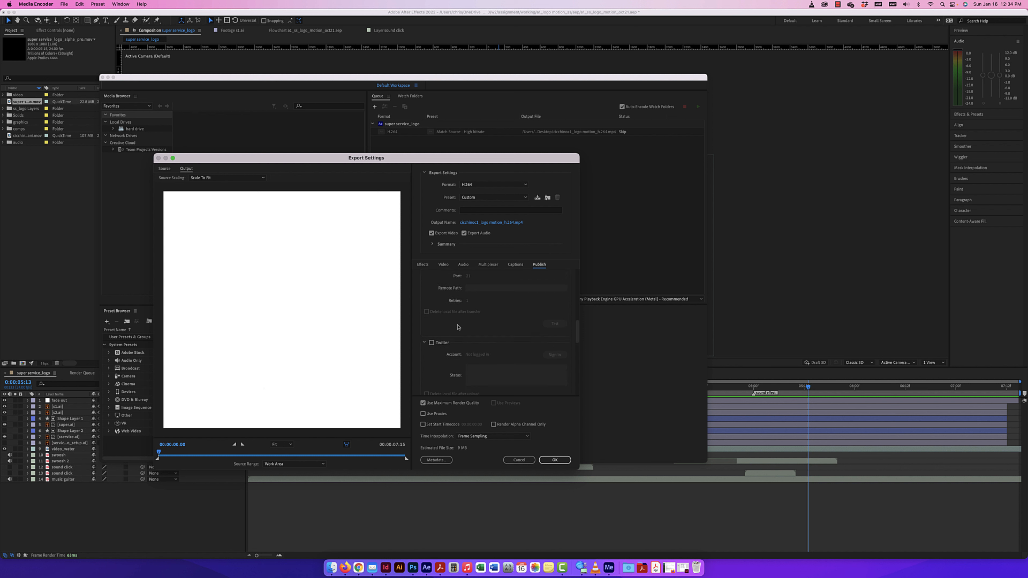
pyautogui.scroll(-8, 457, 330)
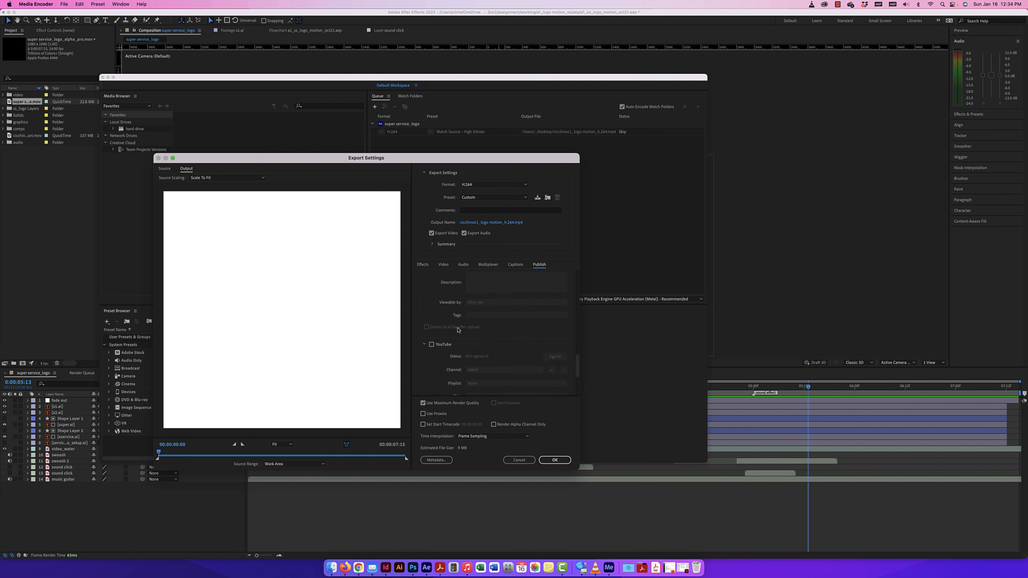
pyautogui.scroll(2, 458, 330)
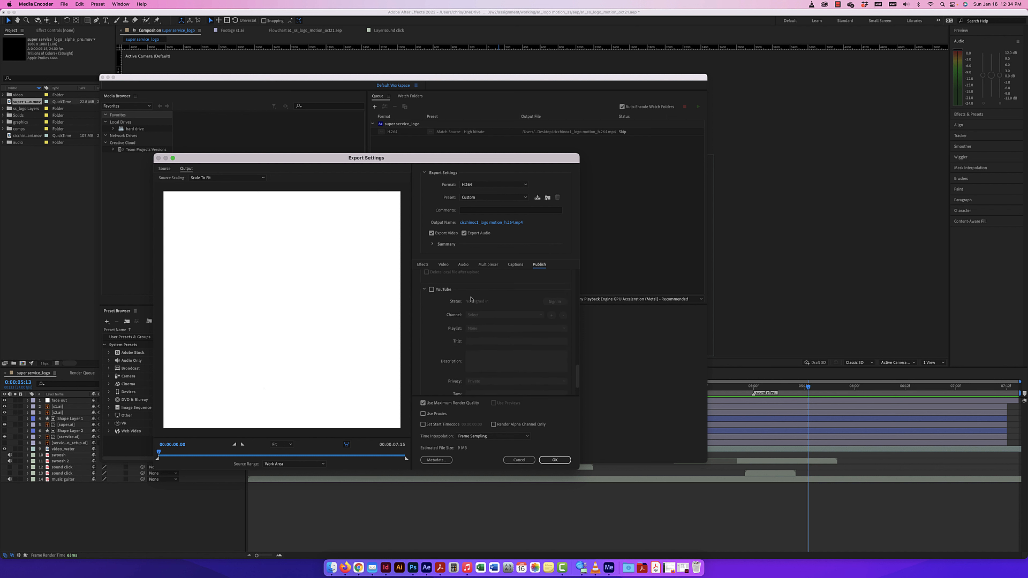
# - Turn YouTube publishing on and back off, and accept the export settings for the first output
pyautogui.click(431, 290)
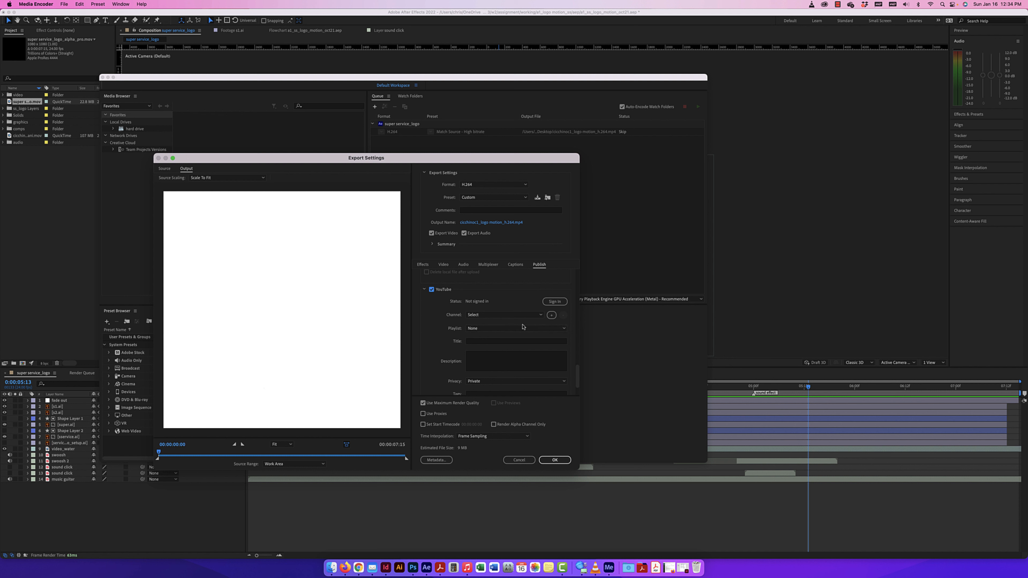
pyautogui.click(437, 290)
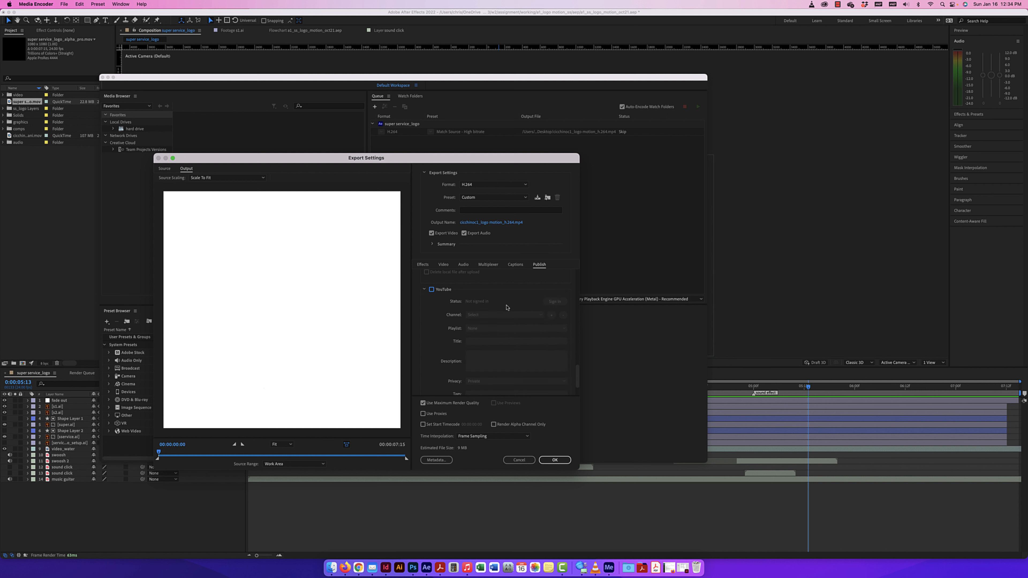
pyautogui.scroll(-2, 468, 320)
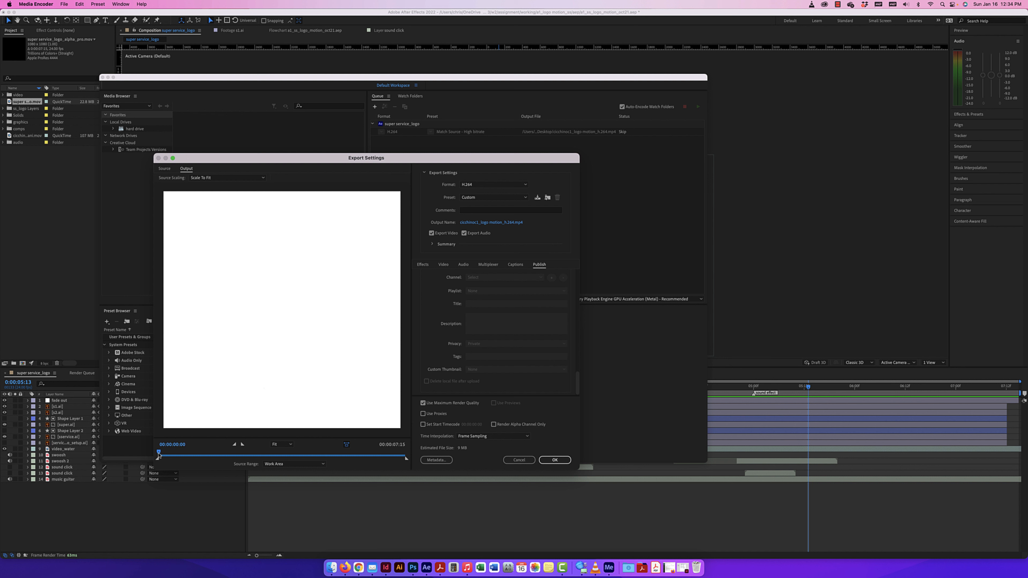
pyautogui.moveTo(158, 453)
pyautogui.mouseDown()
pyautogui.moveTo(381, 453)
pyautogui.moveTo(152, 450)
pyautogui.mouseUp()
pyautogui.click(554, 460)
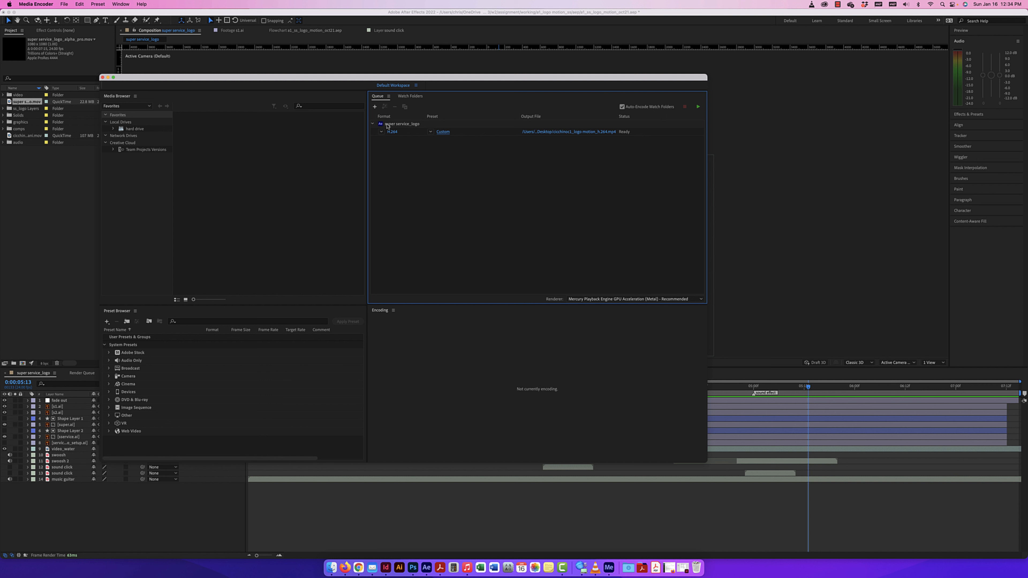
# - Dismiss the source file browser and add a second output to the queued super service_logo composition
pyautogui.click(374, 106)
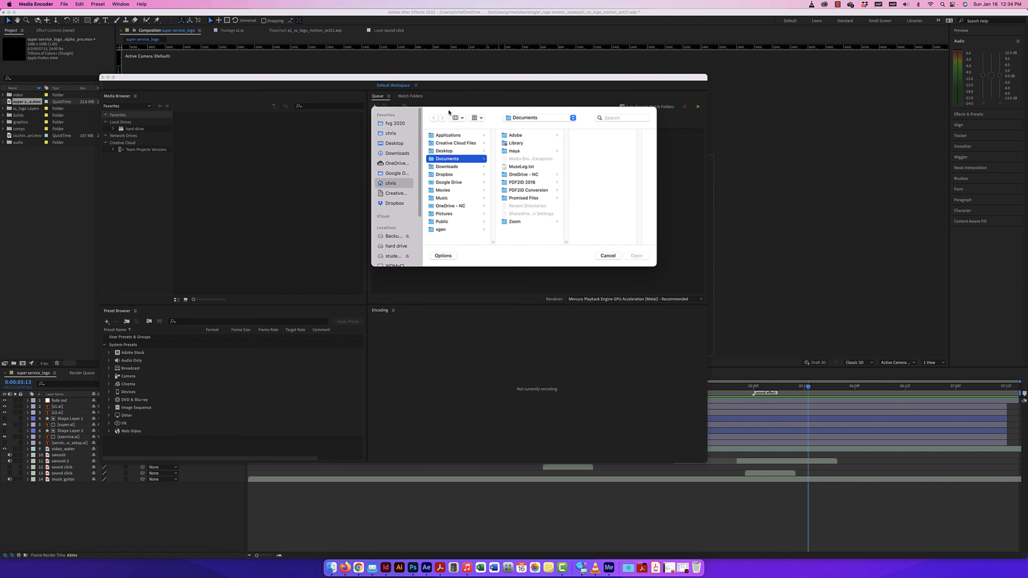
pyautogui.click(608, 256)
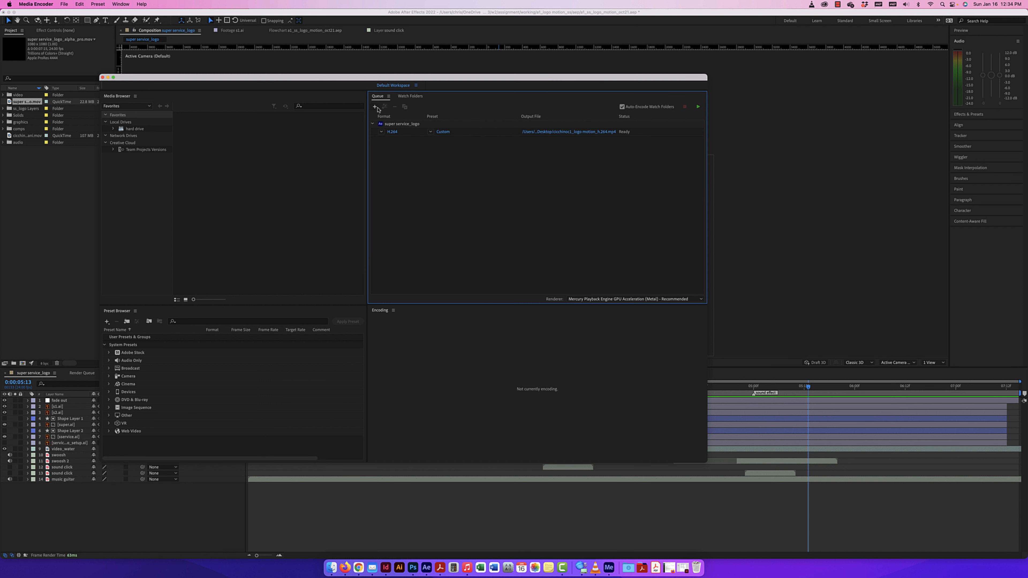
pyautogui.click(401, 125)
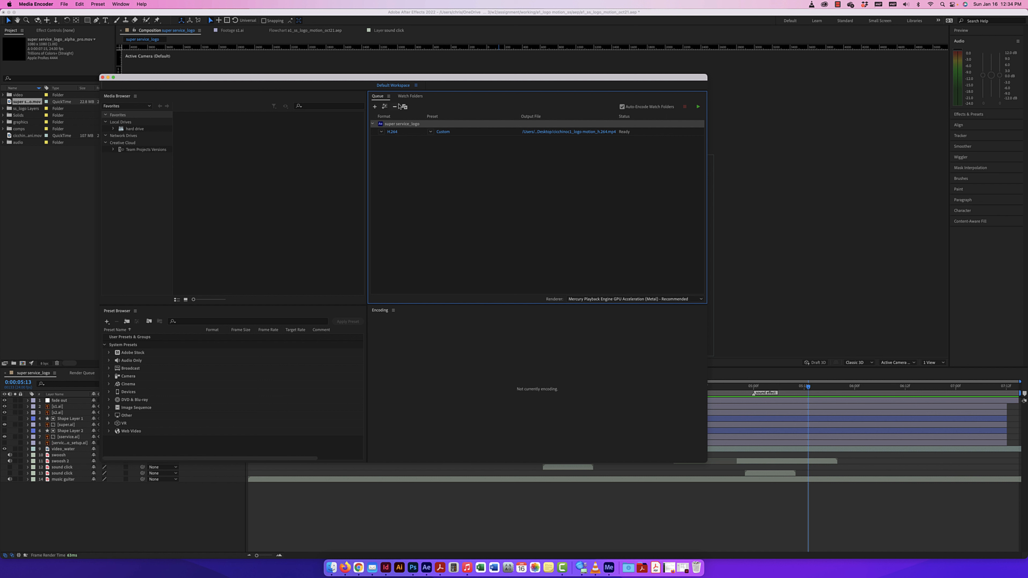
pyautogui.click(384, 107)
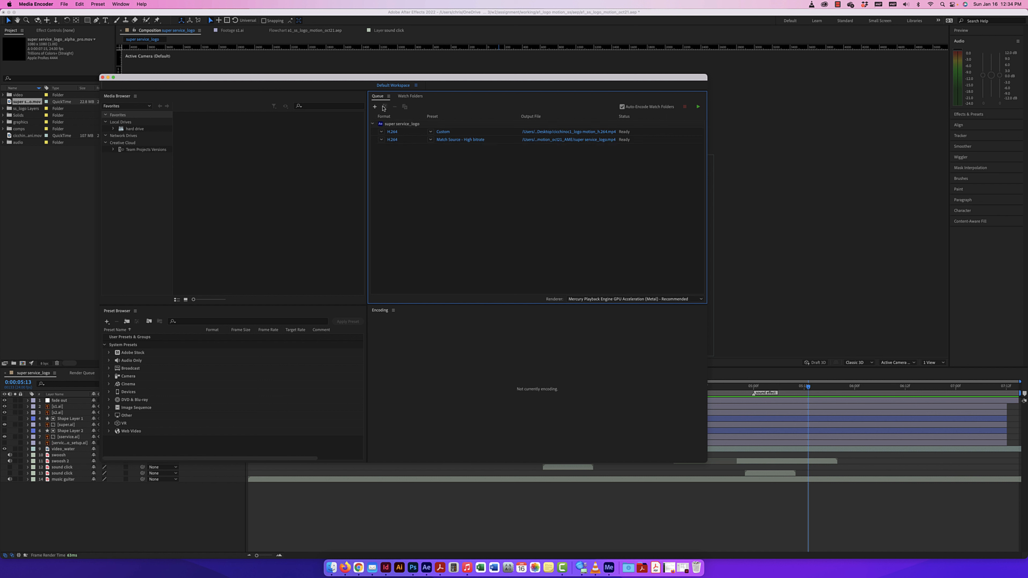
# - Set the second output's export preset to YouTube 2160p 4K Ultra HD
pyautogui.click(470, 140)
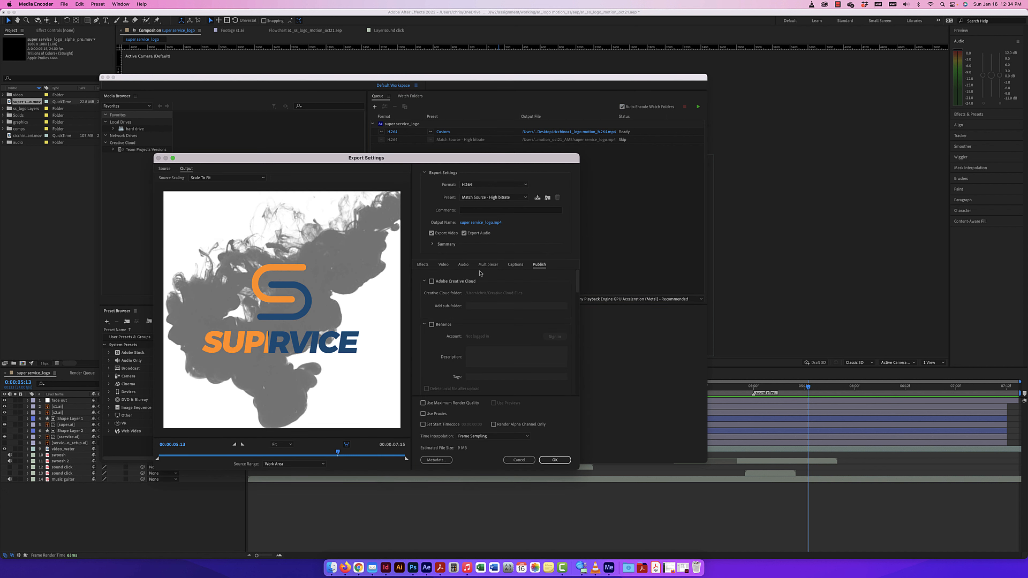
pyautogui.click(518, 197)
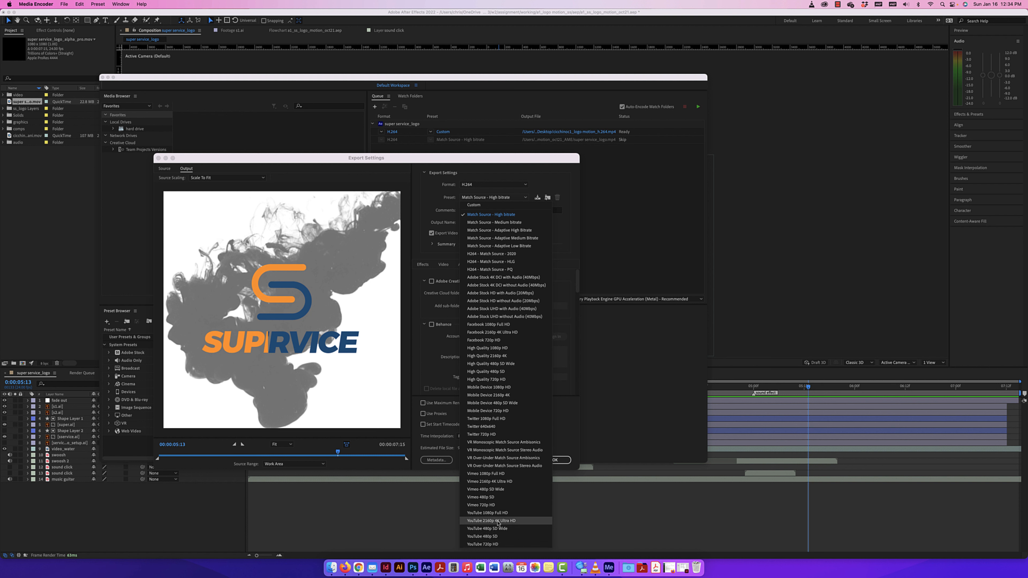
pyautogui.click(491, 520)
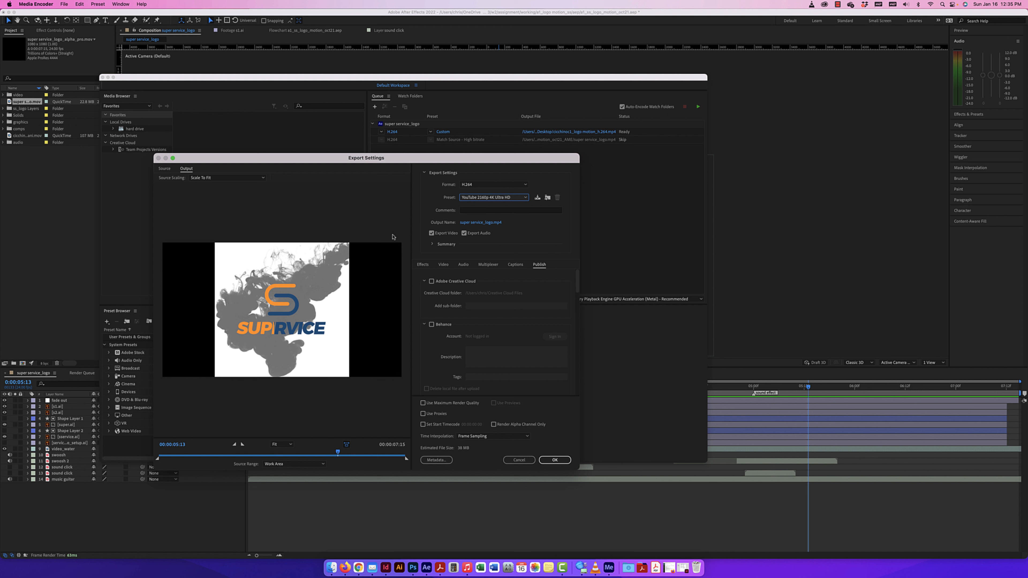
# - Save the second output to the Desktop, reusing the existing logo motion movie's file name with the ending changed to youtube
pyautogui.click(483, 223)
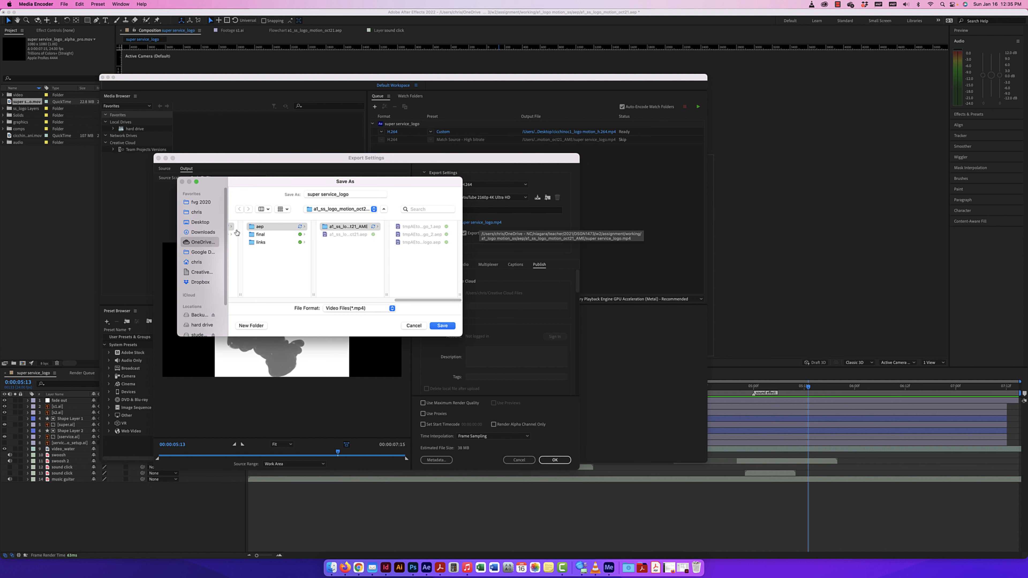
pyautogui.click(200, 222)
pyautogui.click(358, 196)
pyautogui.moveTo(358, 195); pyautogui.dragTo(255, 191)
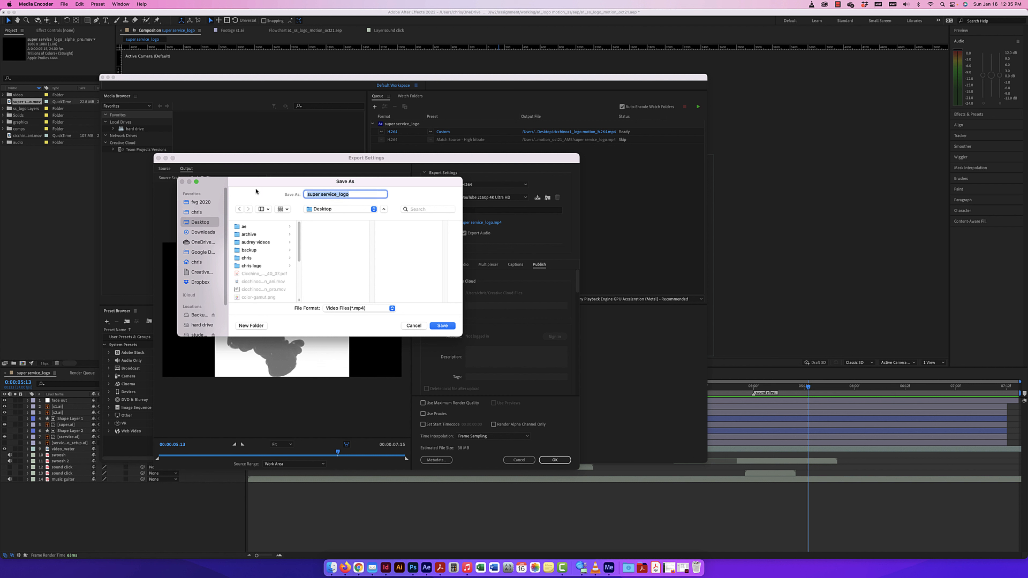
pyautogui.click(263, 283)
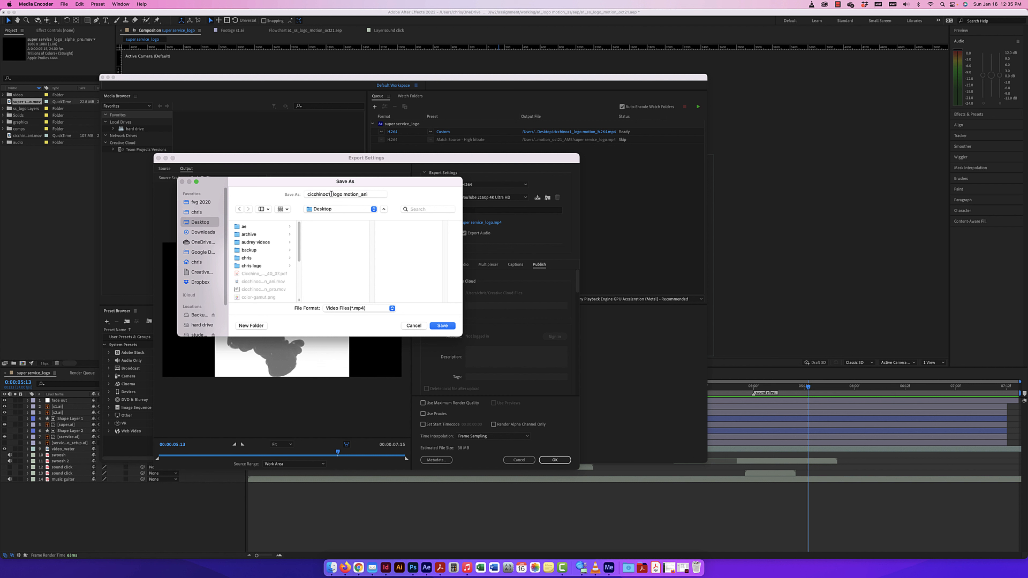
pyautogui.click(358, 194)
pyautogui.moveTo(369, 194); pyautogui.dragTo(363, 195)
pyautogui.write('youtube')
pyautogui.click(443, 325)
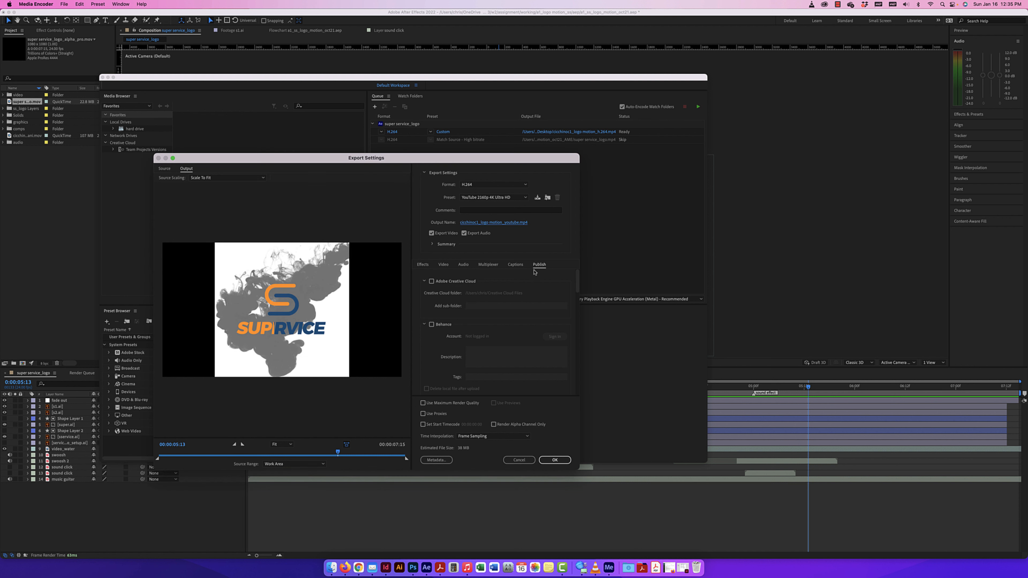
# - Review the YouTube output's video settings and accept its export settings
pyautogui.click(448, 266)
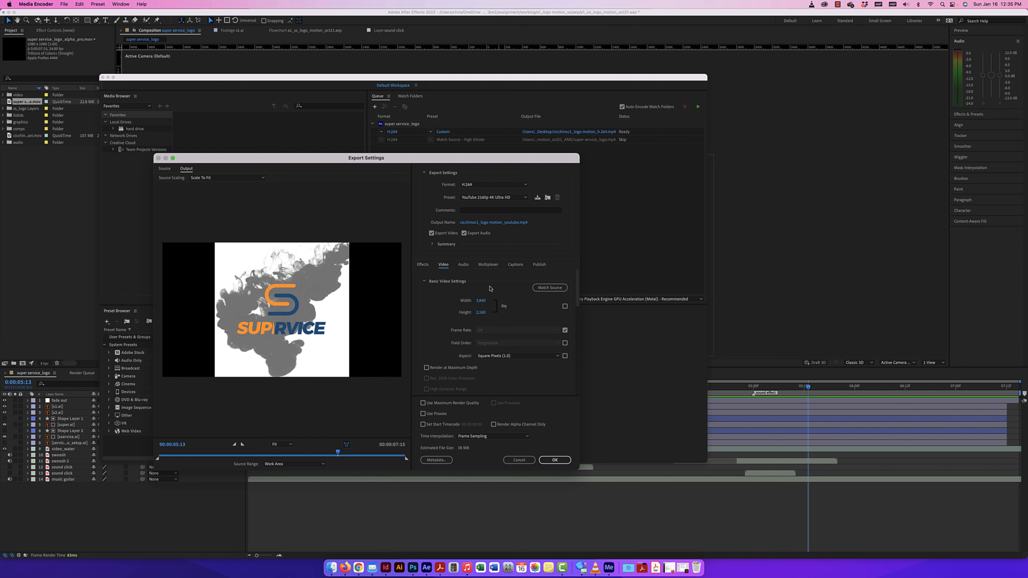
pyautogui.scroll(-10, 461, 378)
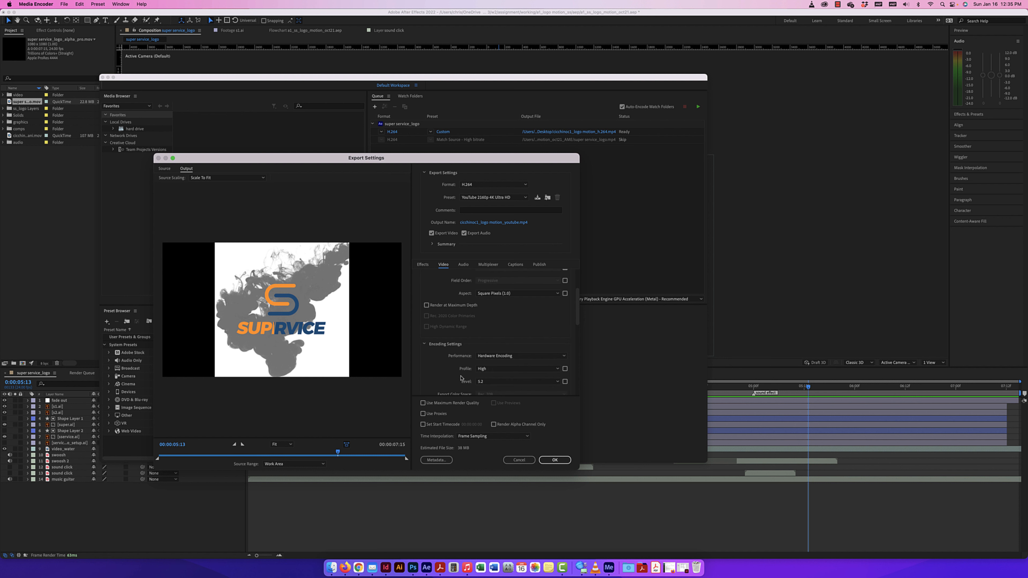
pyautogui.scroll(10, 461, 378)
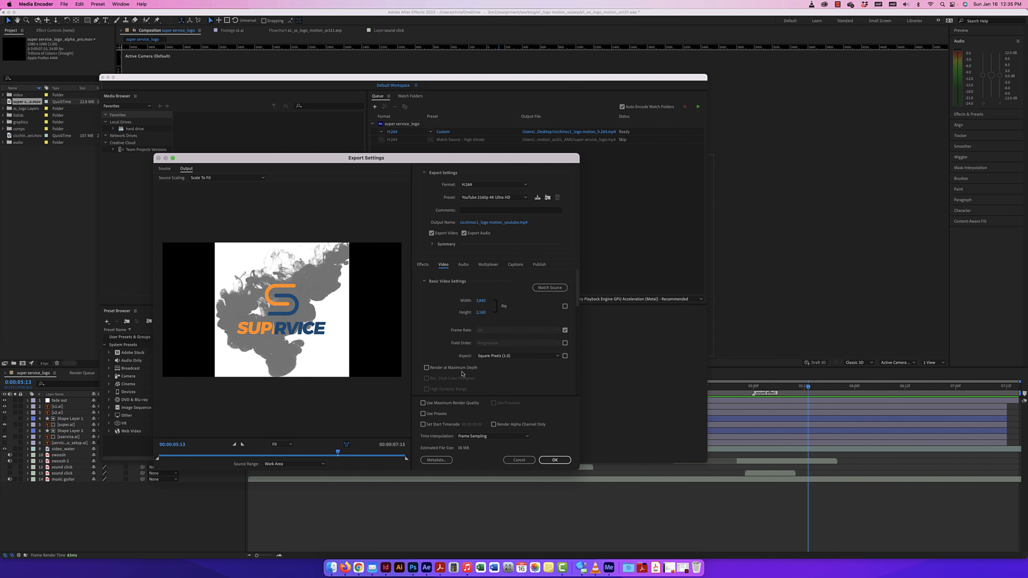
pyautogui.click(555, 460)
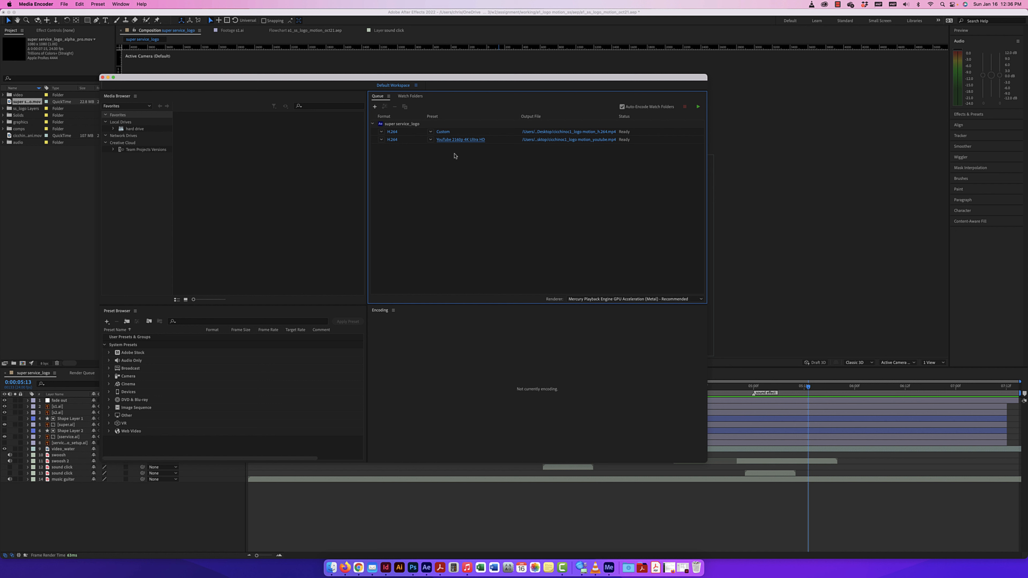
# - Add a third output to the super service_logo composition, set its preset to Custom and exclude audio from the export
pyautogui.click(385, 106)
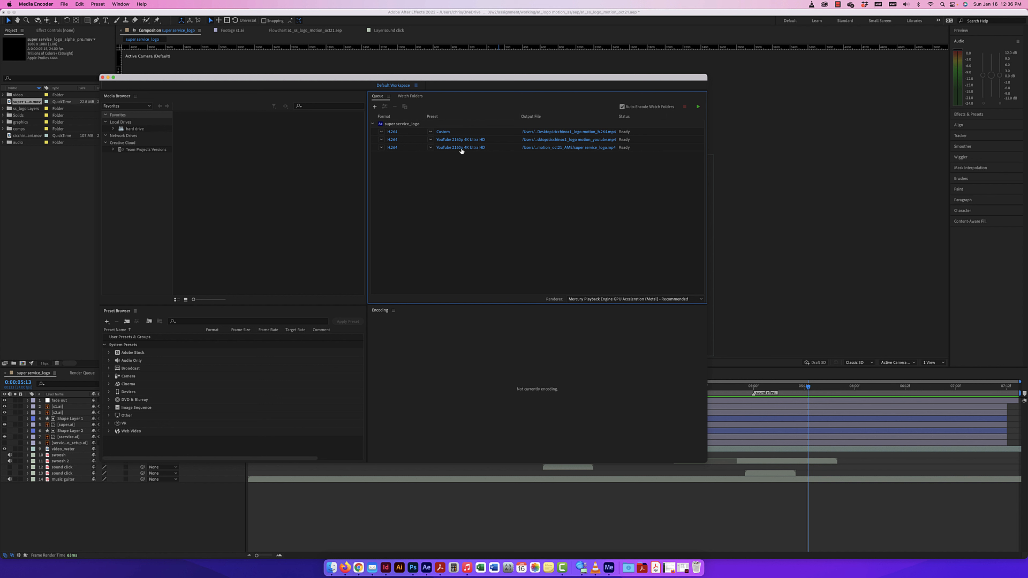
pyautogui.click(448, 147)
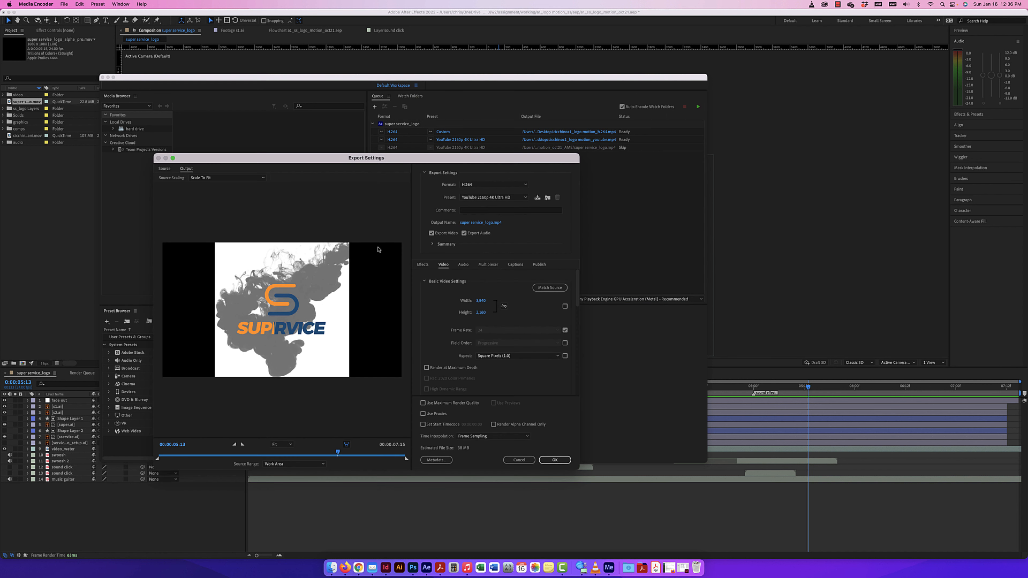
pyautogui.click(485, 197)
pyautogui.click(481, 206)
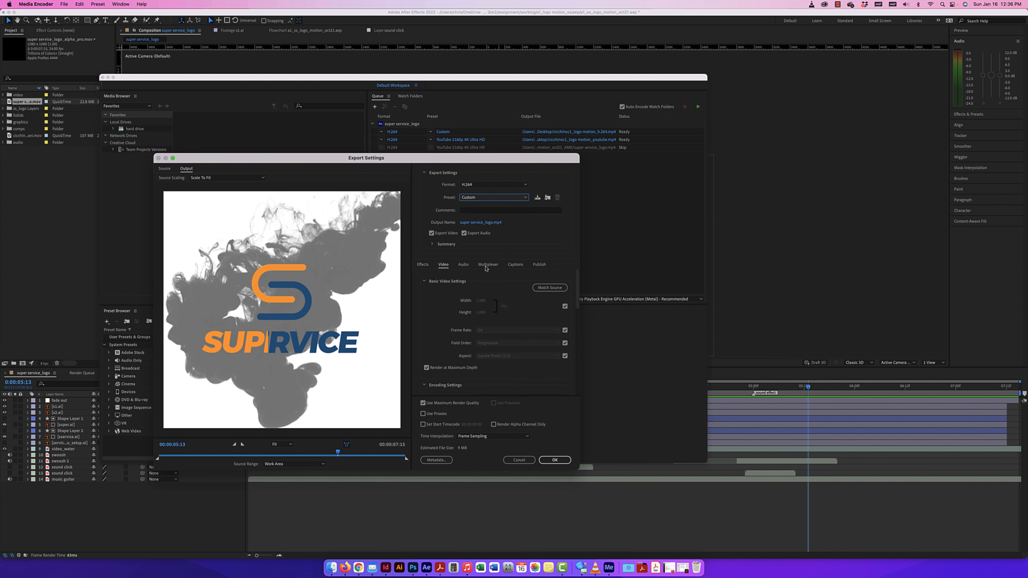
pyautogui.click(464, 233)
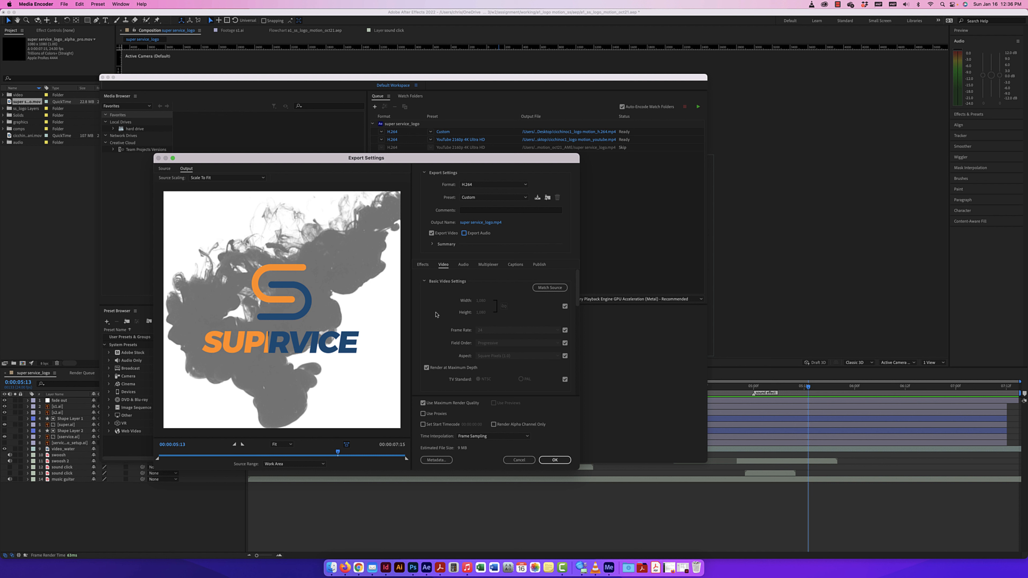
# - Set the third output's frame size to 500 by 500 and turn off maximum render depth and maximum render quality
pyautogui.click(565, 306)
pyautogui.click(480, 300)
pyautogui.write('500')
pyautogui.press('Tab')
pyautogui.write('500')
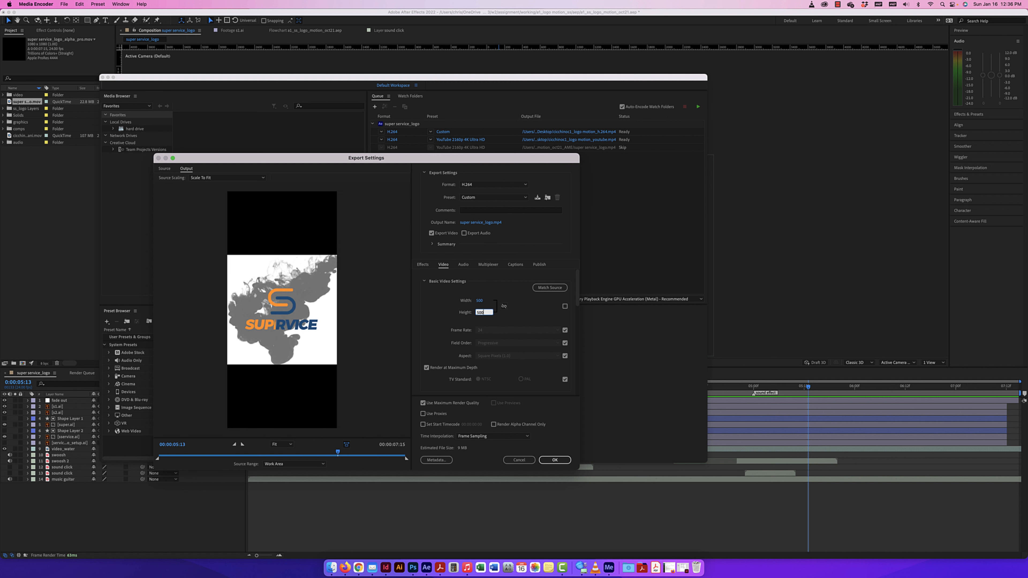
pyautogui.click(538, 319)
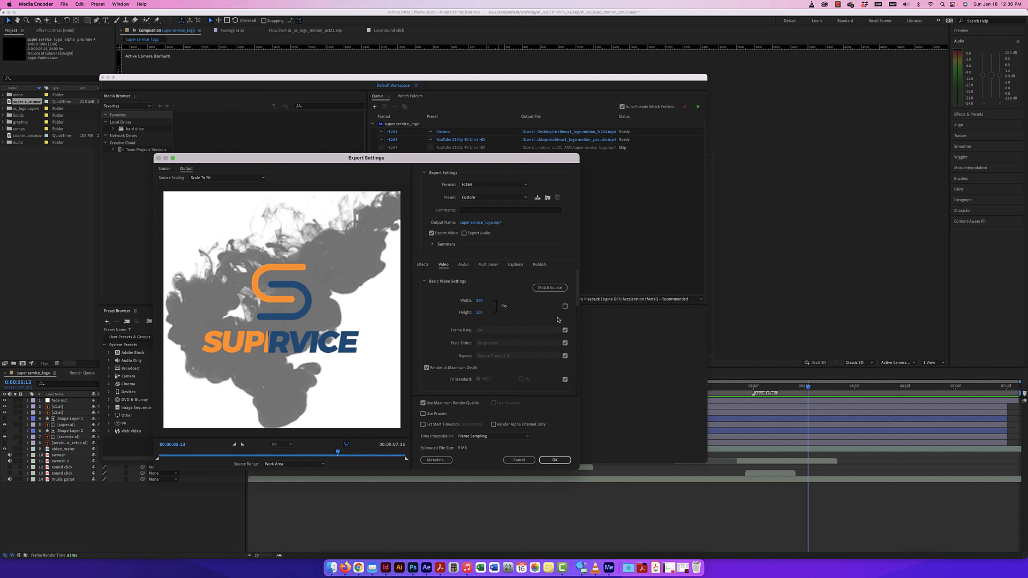
pyautogui.click(426, 368)
pyautogui.click(423, 403)
# - Trim the start and end of the source range to about 00:00:06:13 and accept the third output's export settings
pyautogui.moveTo(158, 461); pyautogui.dragTo(167, 461)
pyautogui.moveTo(406, 459); pyautogui.dragTo(226, 457)
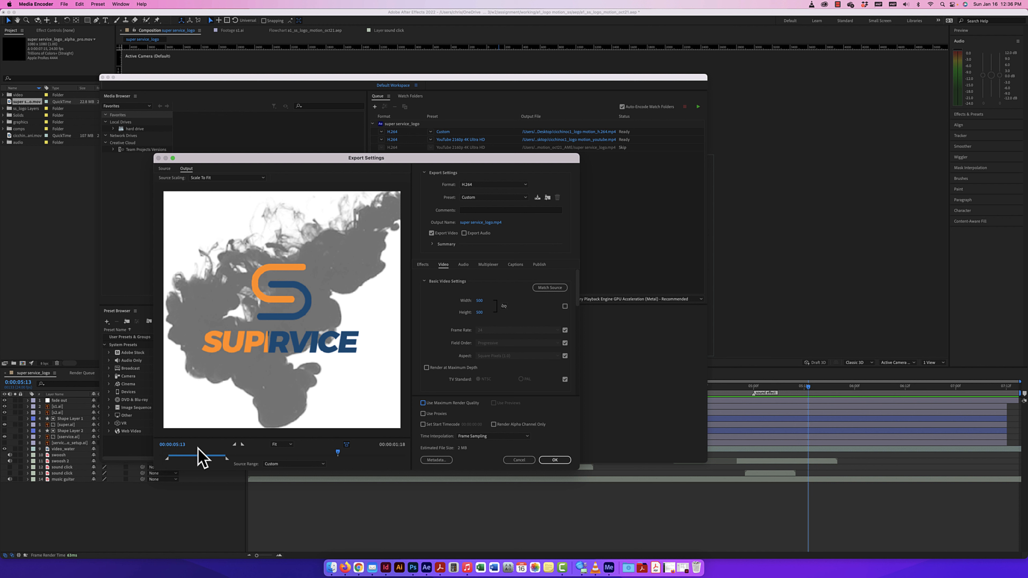
pyautogui.moveTo(227, 459); pyautogui.dragTo(386, 463)
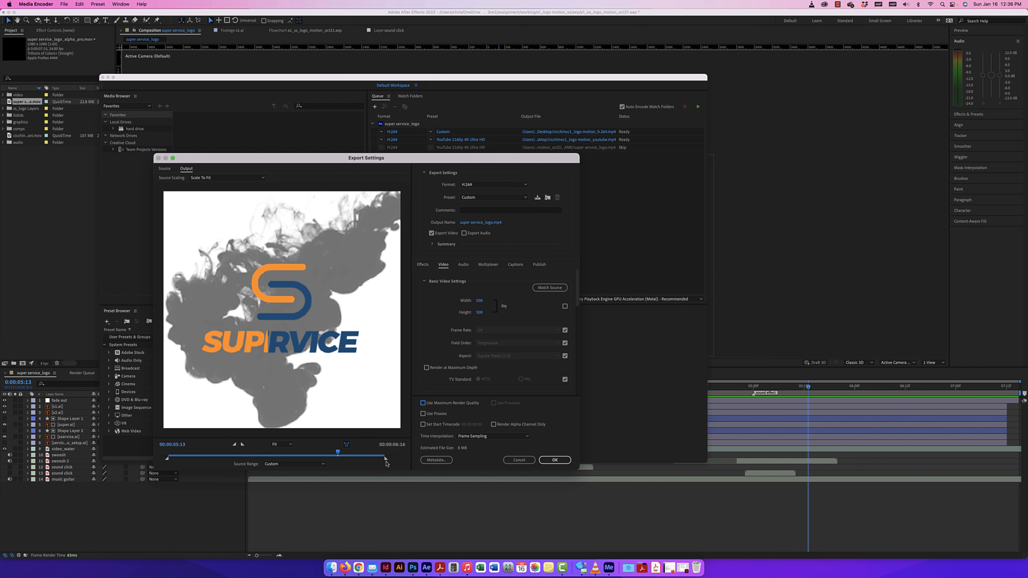
pyautogui.click(235, 445)
pyautogui.moveTo(334, 462); pyautogui.dragTo(169, 459)
pyautogui.moveTo(337, 452); pyautogui.dragTo(285, 457)
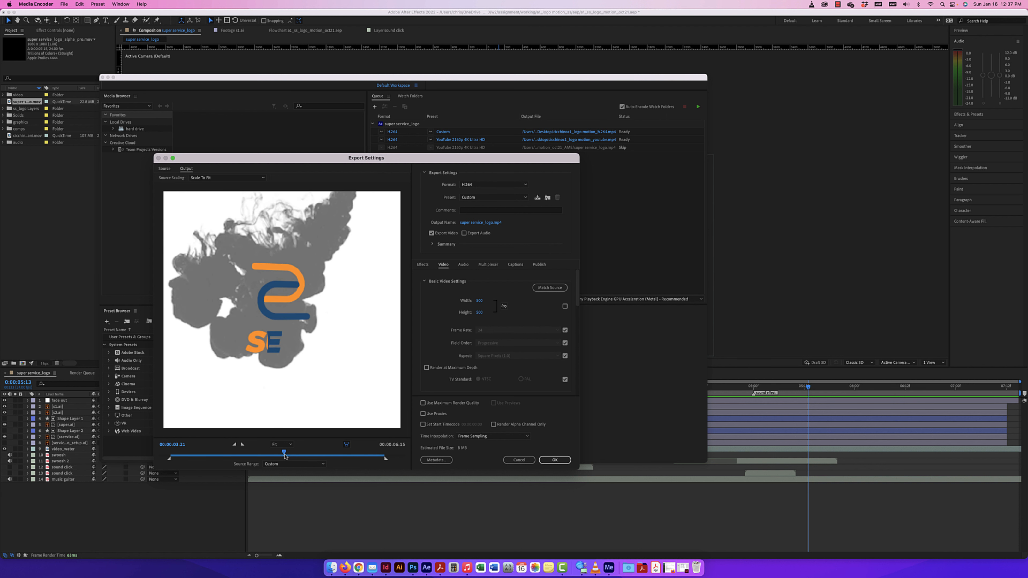
pyautogui.click(243, 445)
pyautogui.moveTo(285, 459); pyautogui.dragTo(387, 461)
pyautogui.click(555, 460)
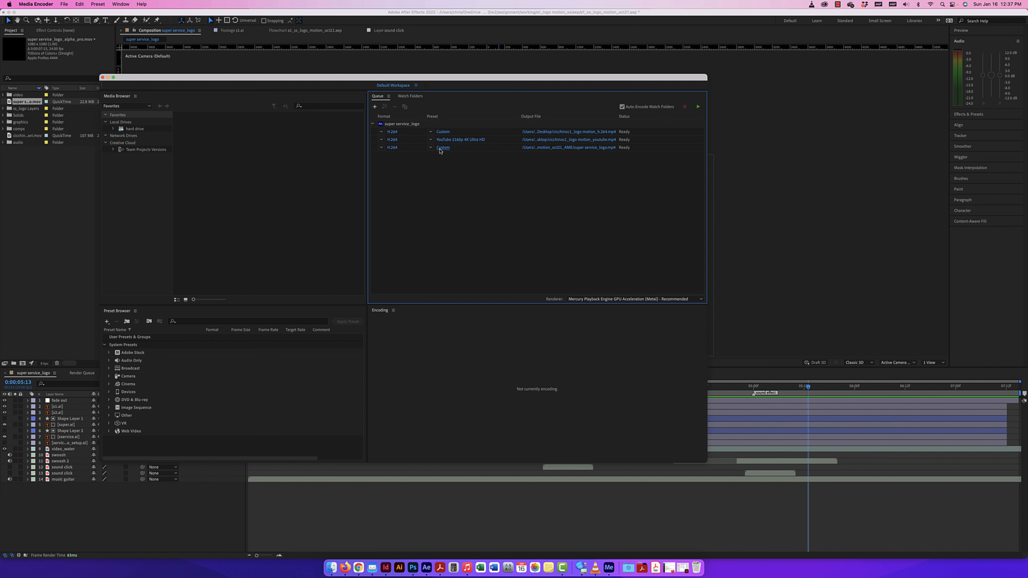
# - Encode all queued outputs and group the two exported MP4 files together on the desktop
pyautogui.click(699, 107)
pyautogui.press('F11')
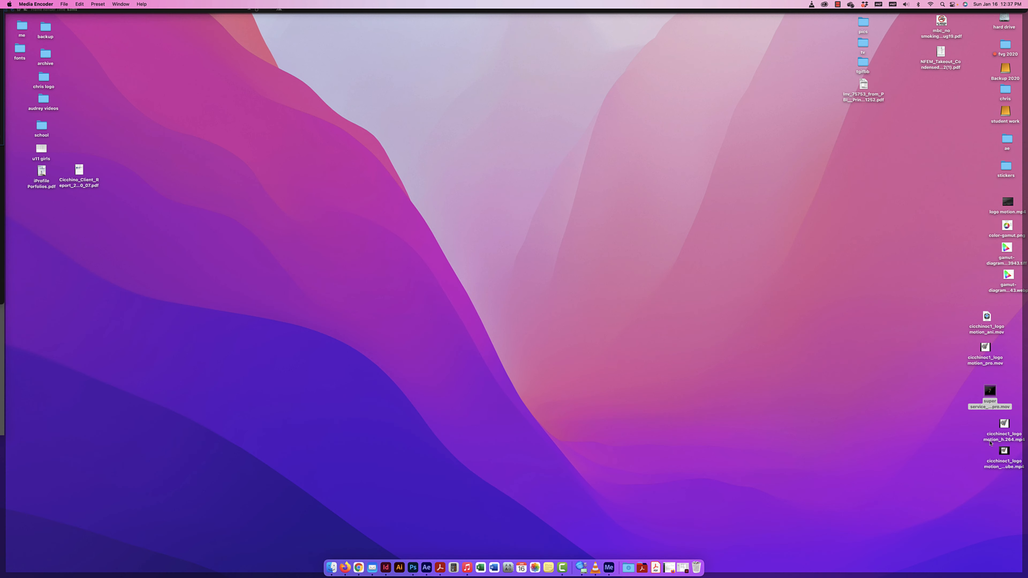
pyautogui.click(989, 378)
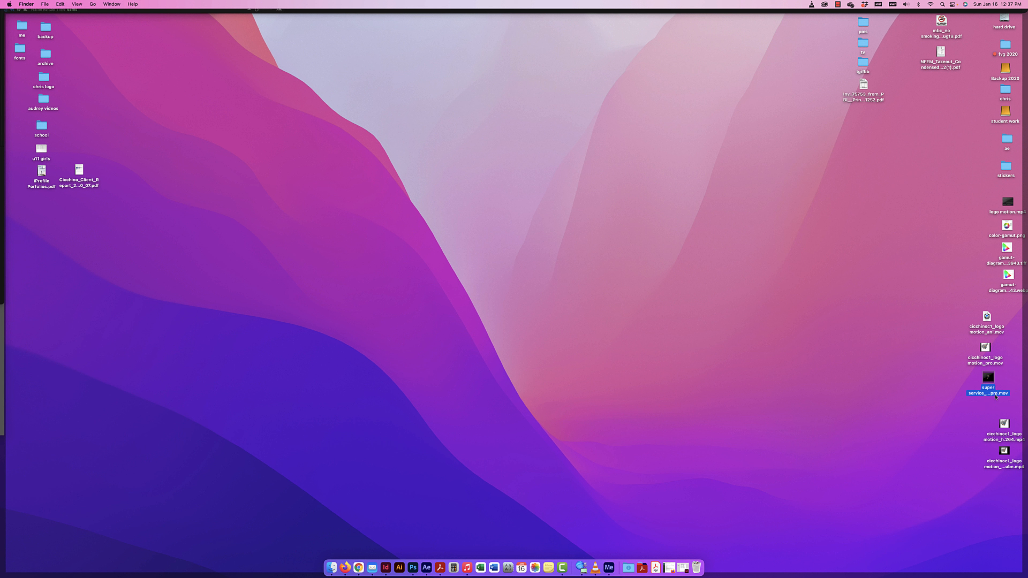
pyautogui.moveTo(985, 405); pyautogui.dragTo(1024, 471)
pyautogui.moveTo(991, 440); pyautogui.dragTo(925, 462)
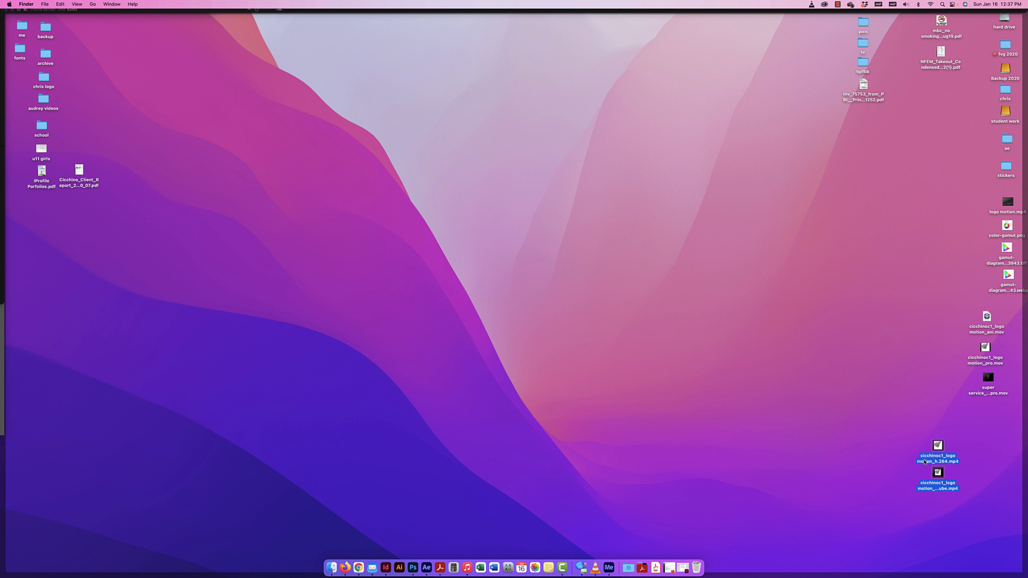
pyautogui.click(946, 489)
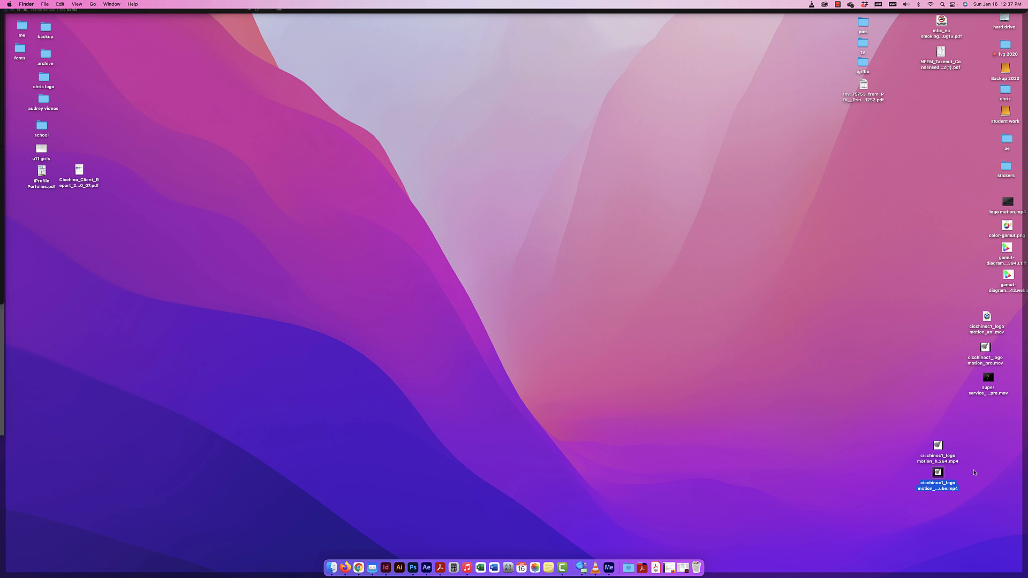
pyautogui.press('F11')
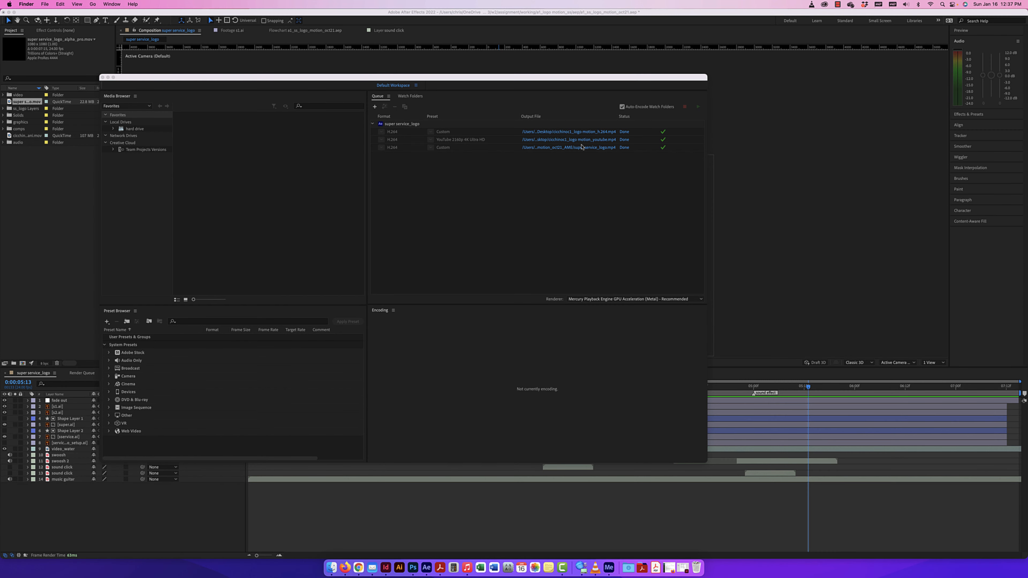
# - Reveal the third output's super service_logo.mp4 in its folder and rename it to match the other exports with the ending low
pyautogui.click(584, 155)
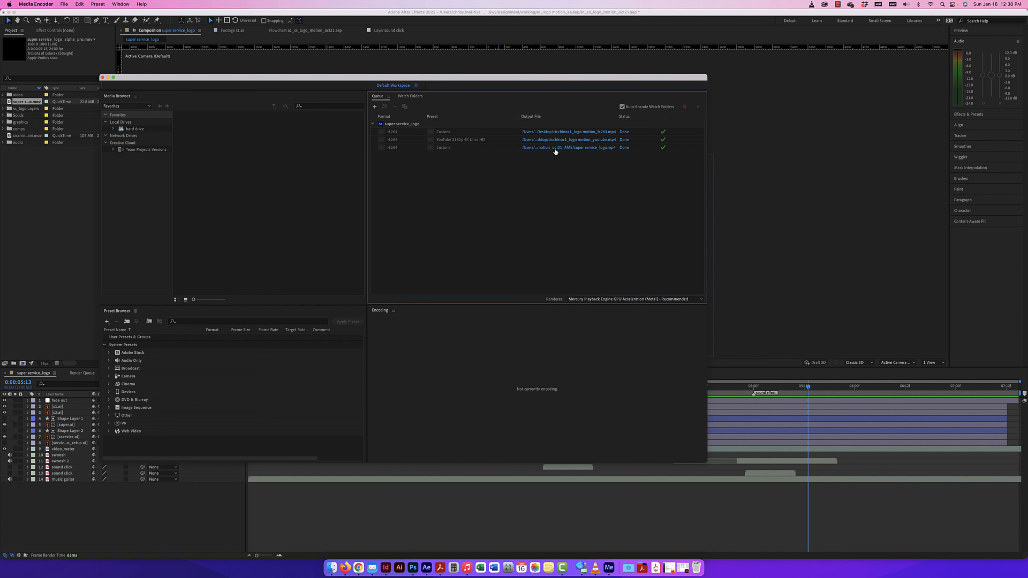
pyautogui.click(570, 149)
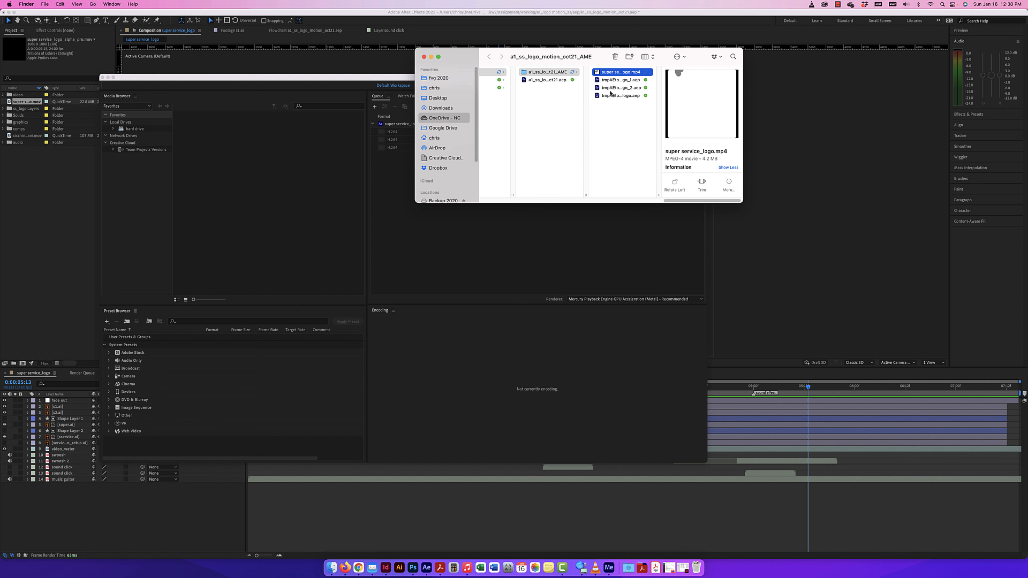
pyautogui.click(614, 72)
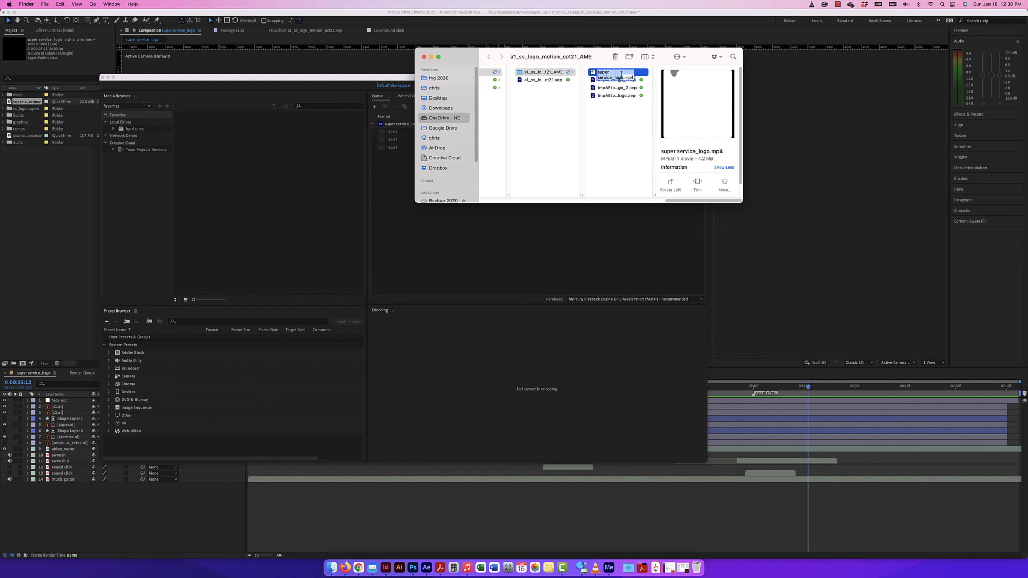
pyautogui.write('cicchinoc1_logo motion_low')
pyautogui.click(620, 108)
# - Move the renamed low-quality MP4 to the desktop below the other two exports
pyautogui.moveTo(610, 73); pyautogui.dragTo(939, 508)
pyautogui.press('F11')
pyautogui.press('F11')
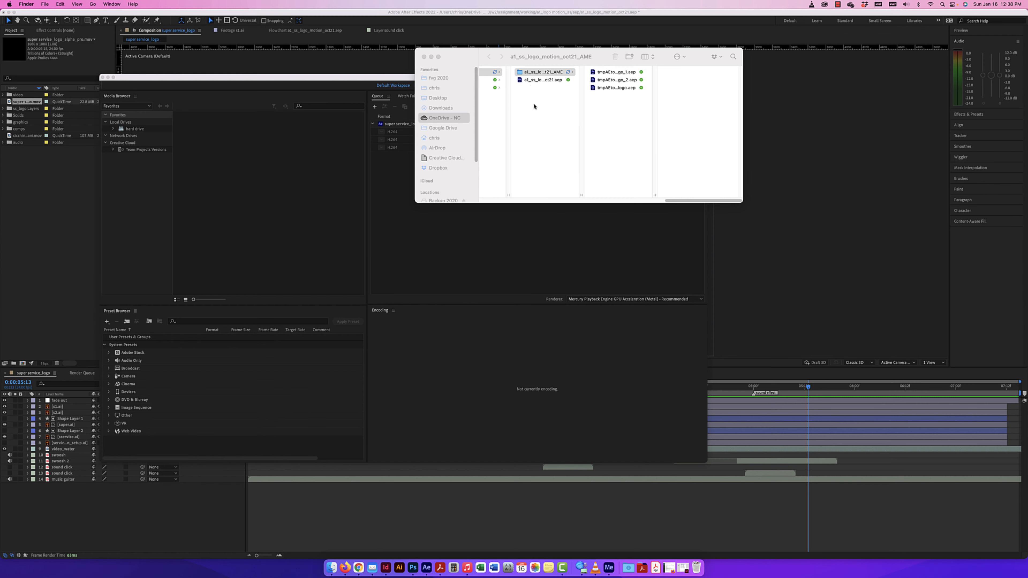
# - Open the file information for the three exported MP4 files on the desktop
pyautogui.click(633, 231)
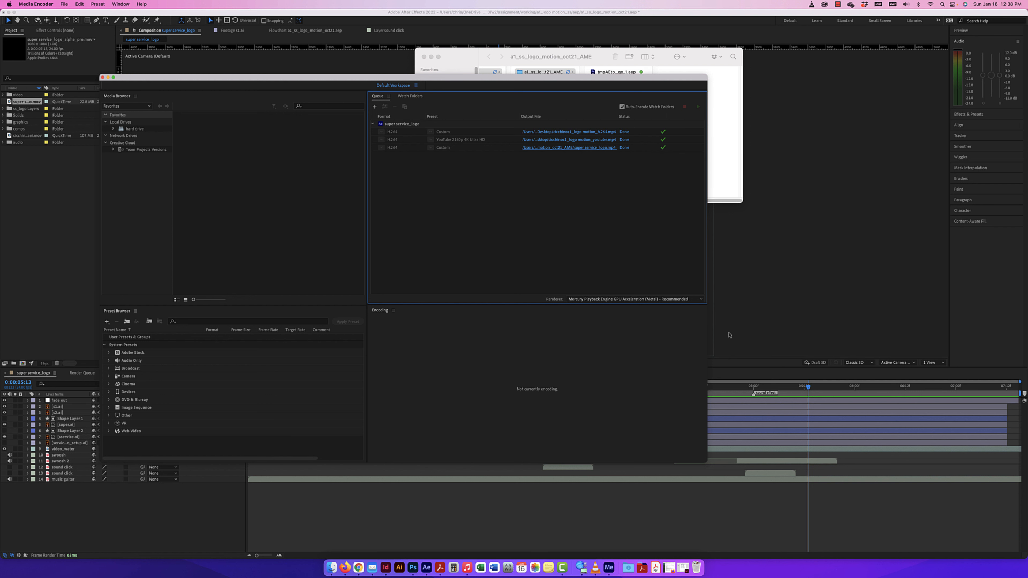
pyautogui.press('F11')
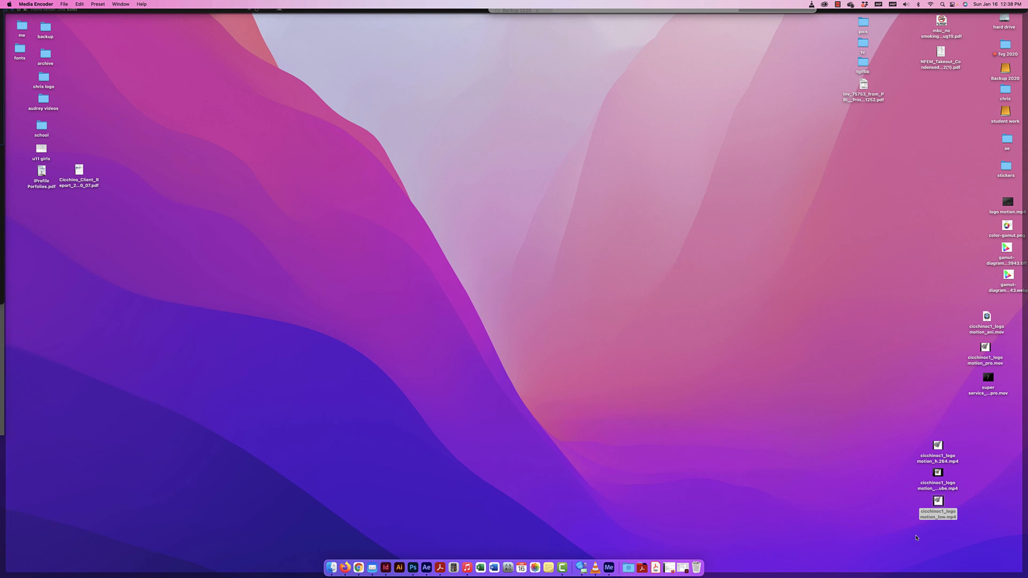
pyautogui.moveTo(979, 432); pyautogui.dragTo(916, 538)
pyautogui.press('super+i')
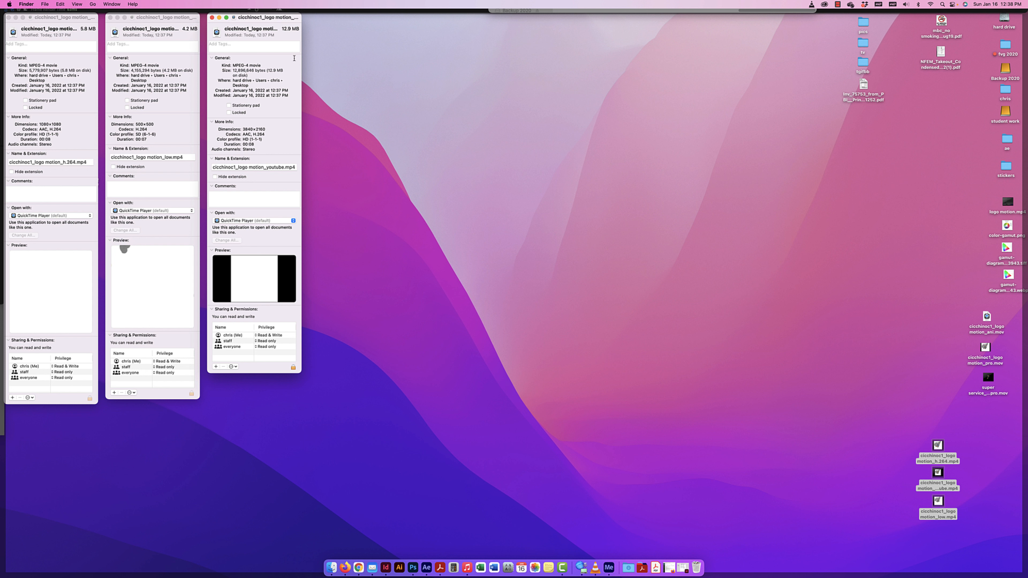
# - Widen the three file information windows and arrange them side by side to compare file sizes and dimensions
pyautogui.click(69, 20)
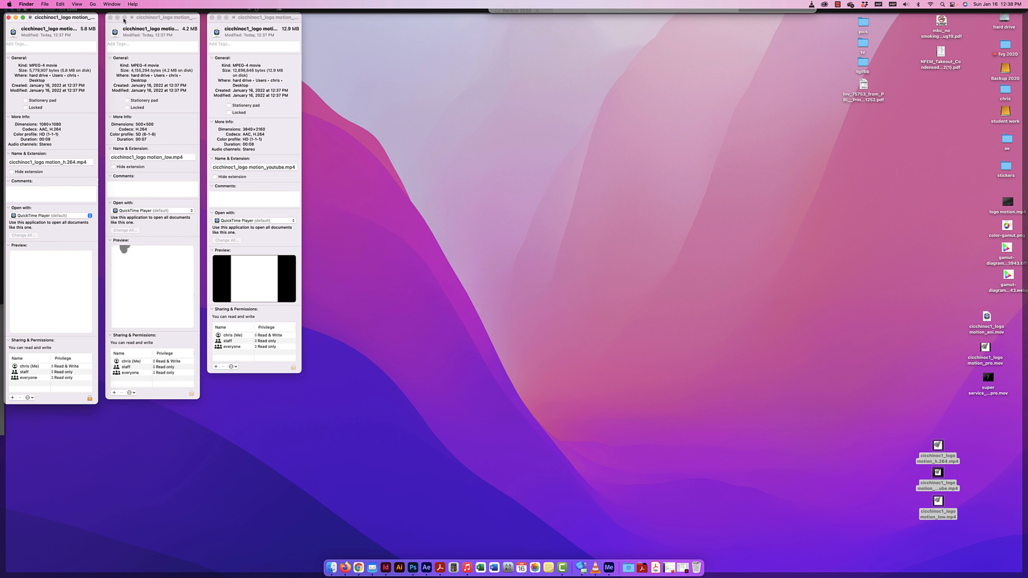
pyautogui.moveTo(292, 20); pyautogui.dragTo(390, 18)
pyautogui.moveTo(170, 17); pyautogui.dragTo(250, 16)
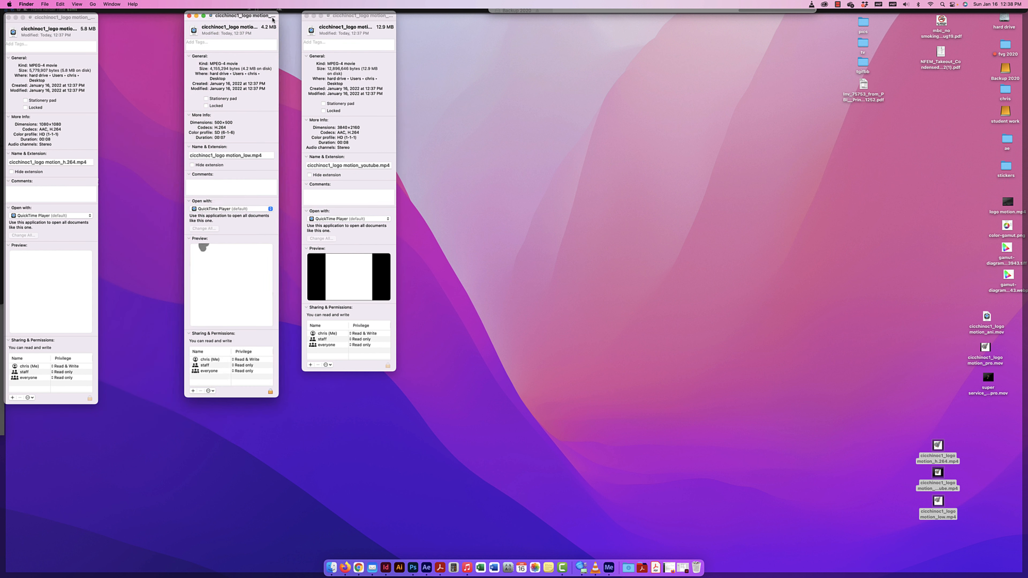
pyautogui.moveTo(98, 68); pyautogui.dragTo(166, 68)
pyautogui.moveTo(276, 23); pyautogui.dragTo(238, 24)
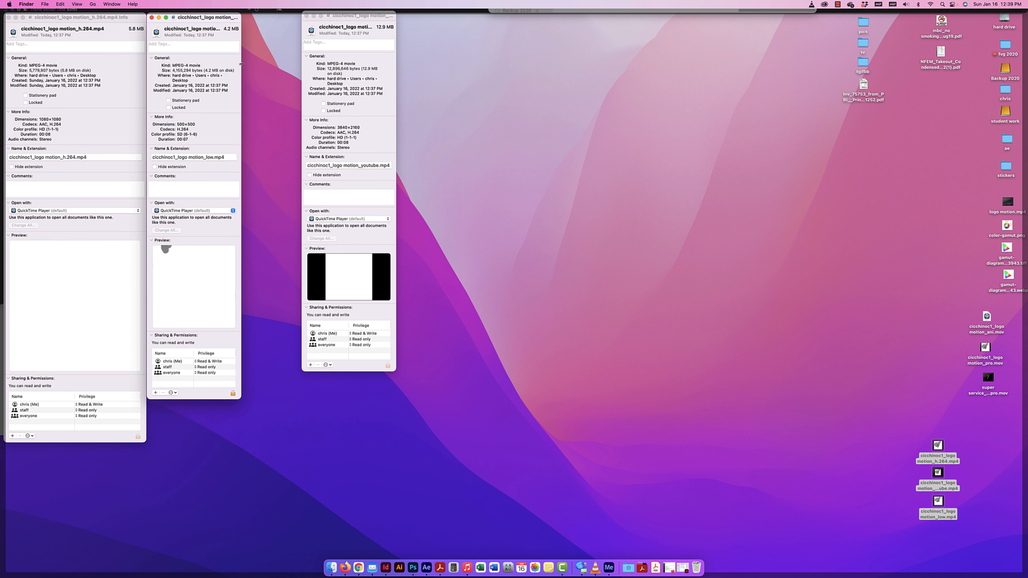
pyautogui.moveTo(241, 64); pyautogui.dragTo(287, 62)
pyautogui.moveTo(376, 16); pyautogui.dragTo(364, 18)
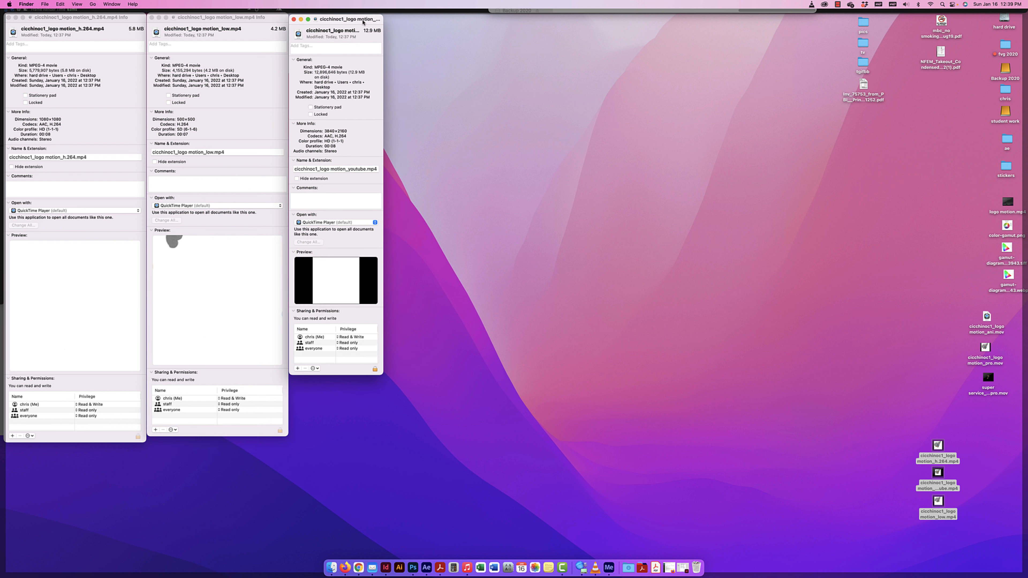
pyautogui.moveTo(382, 82); pyautogui.dragTo(466, 90)
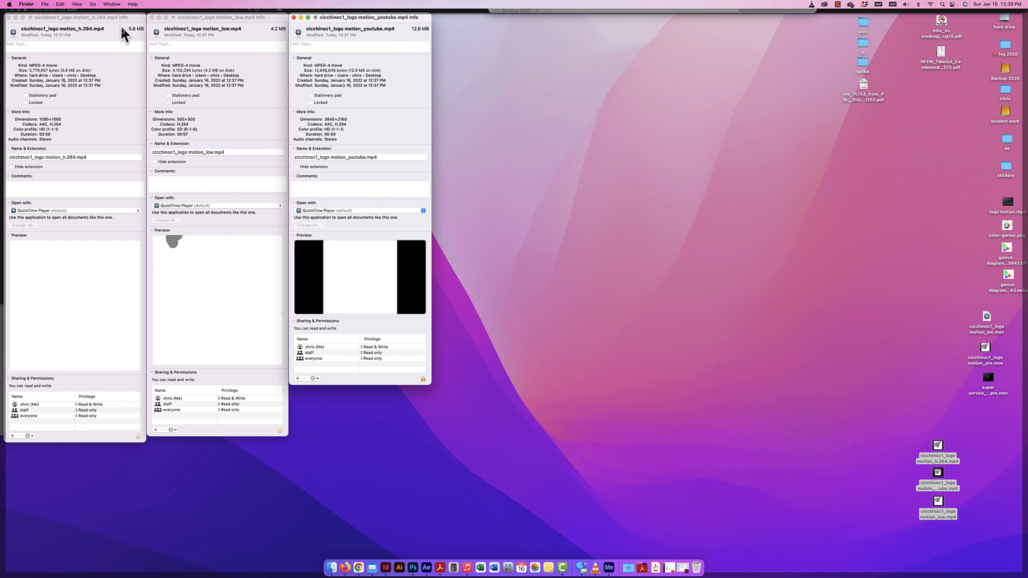
# - Play the preview of the h.264 MP4 in its file information window and close all three information windows
pyautogui.click(107, 248)
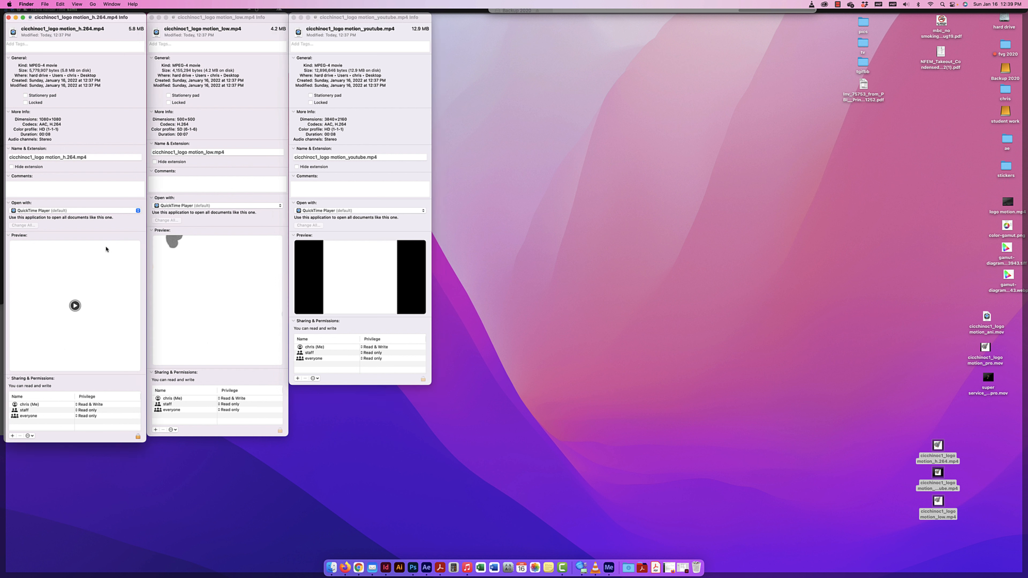
pyautogui.click(75, 307)
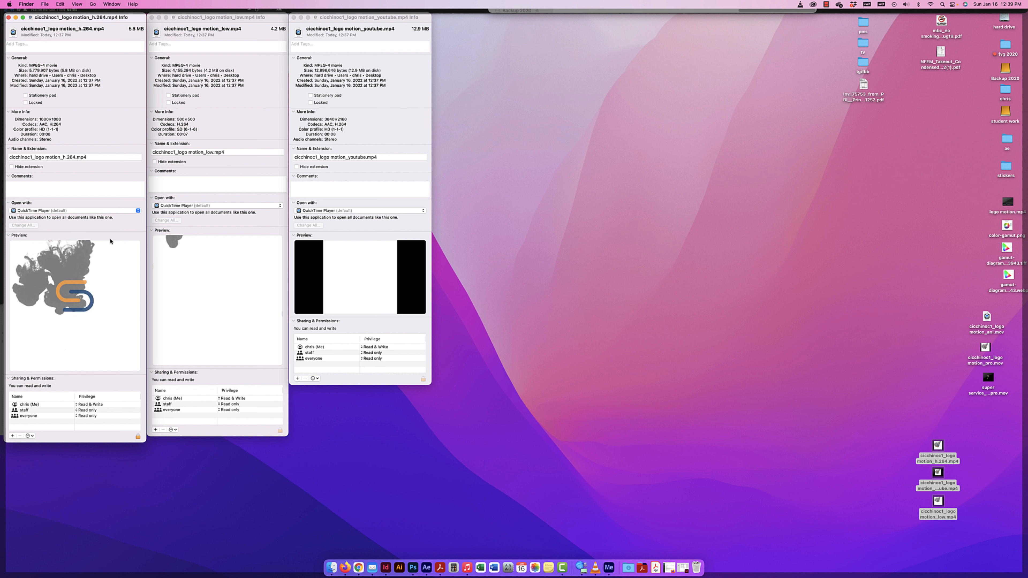
pyautogui.press('super+w')
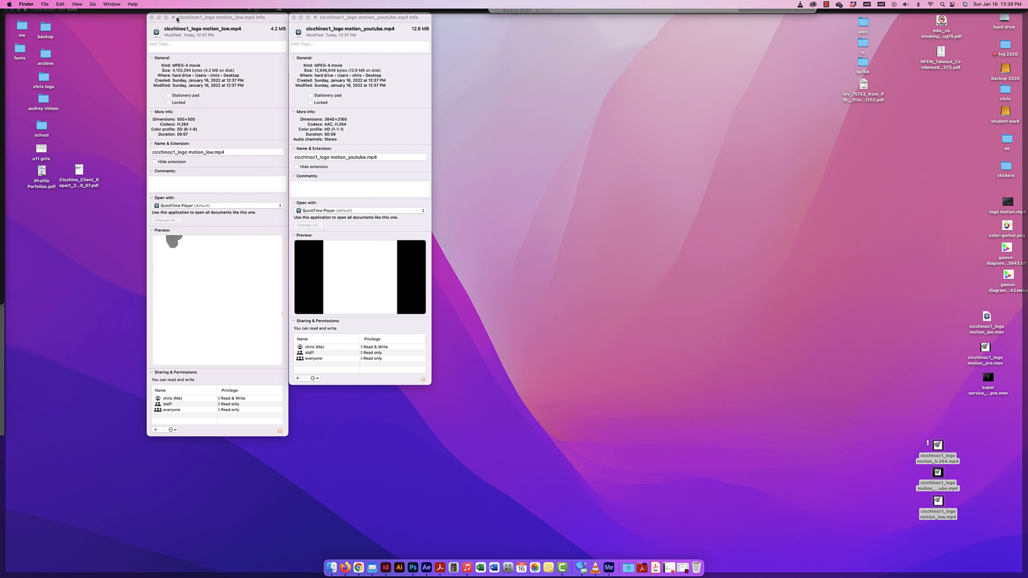
pyautogui.press('super+w')
pyautogui.press('super+w')
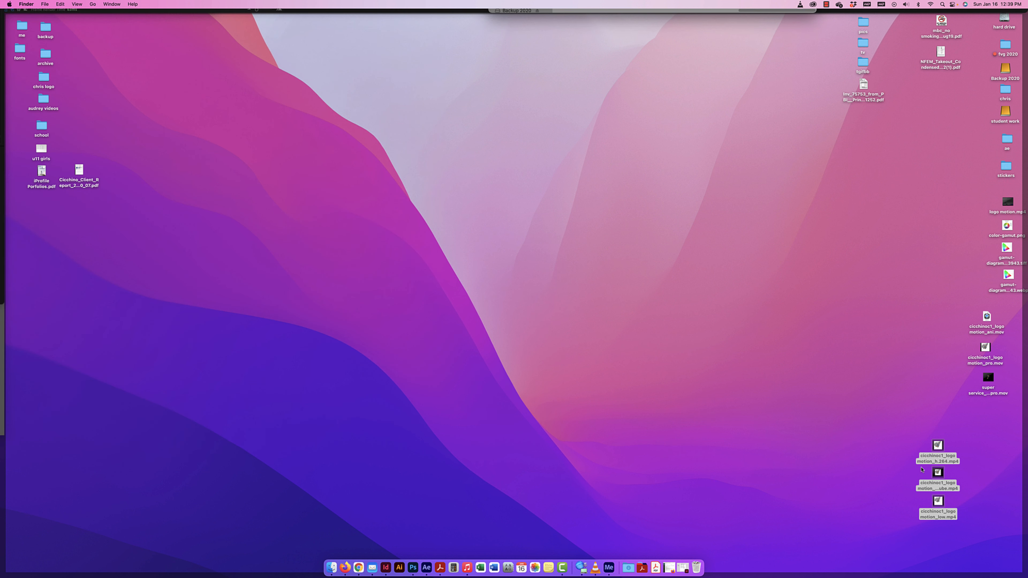
# - Place the low-quality MP4 beside the h.264 version on the desktop and play both in VLC, closing the player when done
pyautogui.moveTo(938, 507); pyautogui.dragTo(896, 445)
pyautogui.keyDown('super'); pyautogui.click(938, 446); pyautogui.keyUp('super')
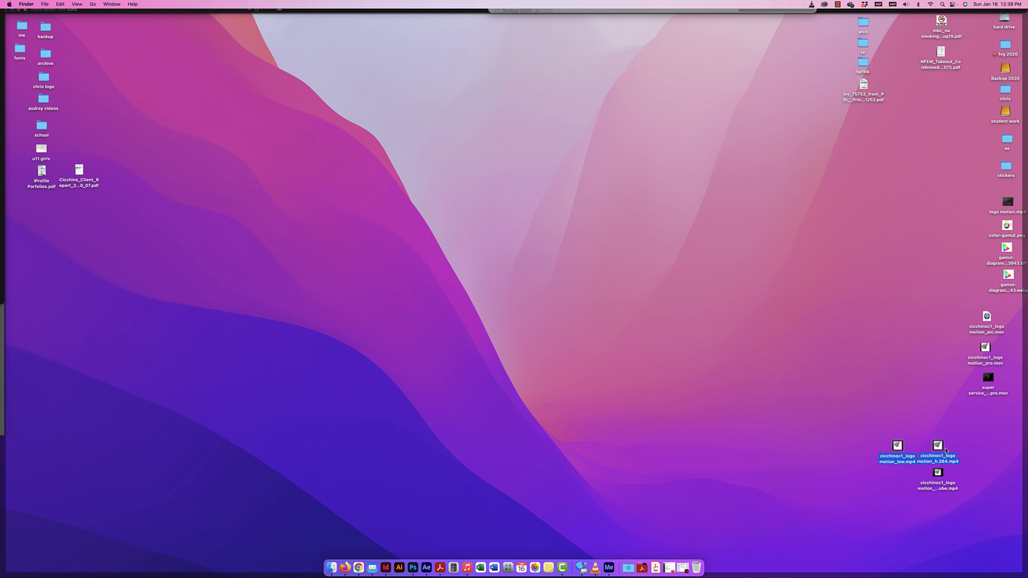
pyautogui.rightClick(938, 445)
pyautogui.moveTo(911, 408)
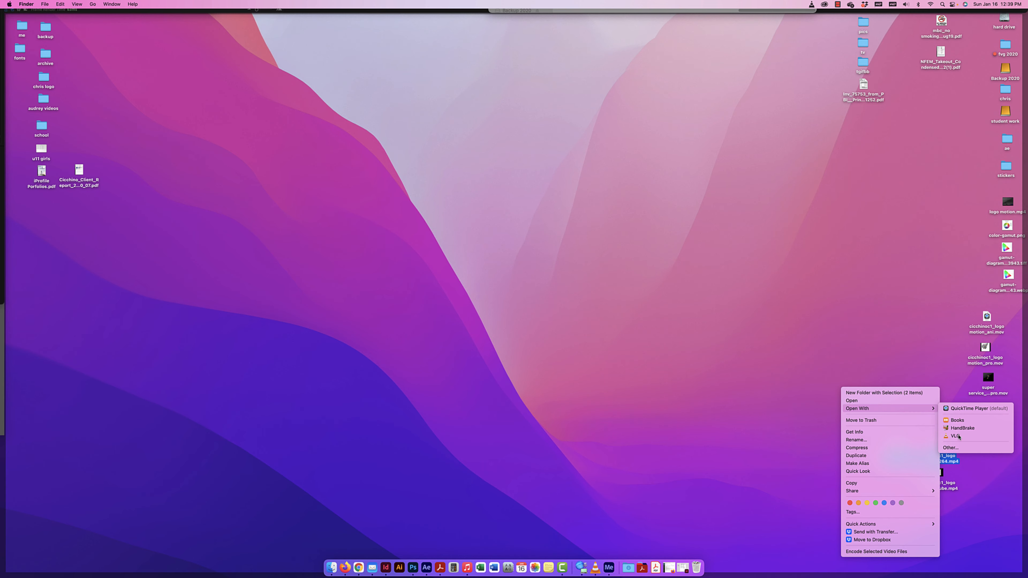
pyautogui.click(959, 436)
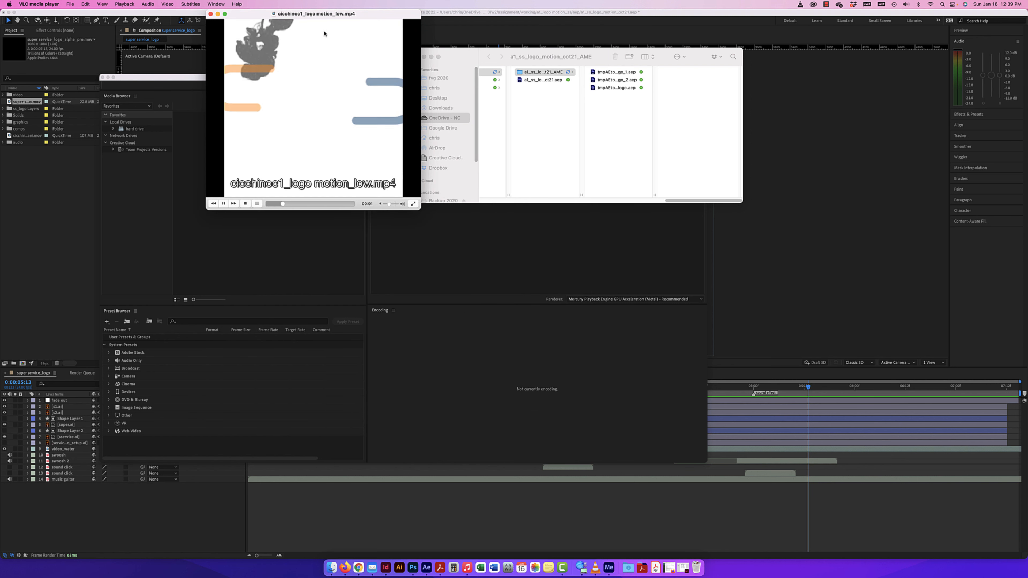
pyautogui.moveTo(374, 16); pyautogui.dragTo(350, 110)
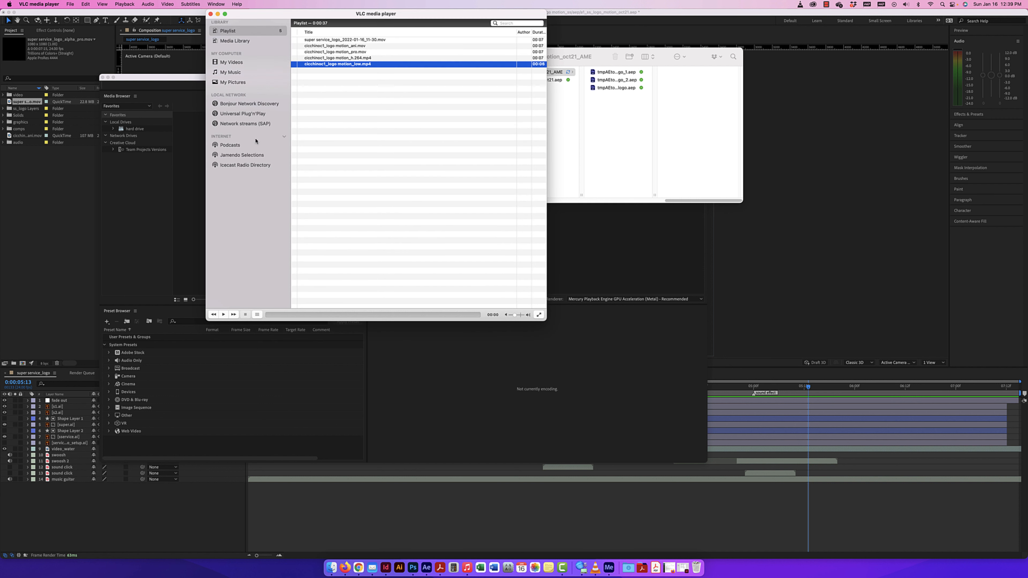
pyautogui.click(211, 14)
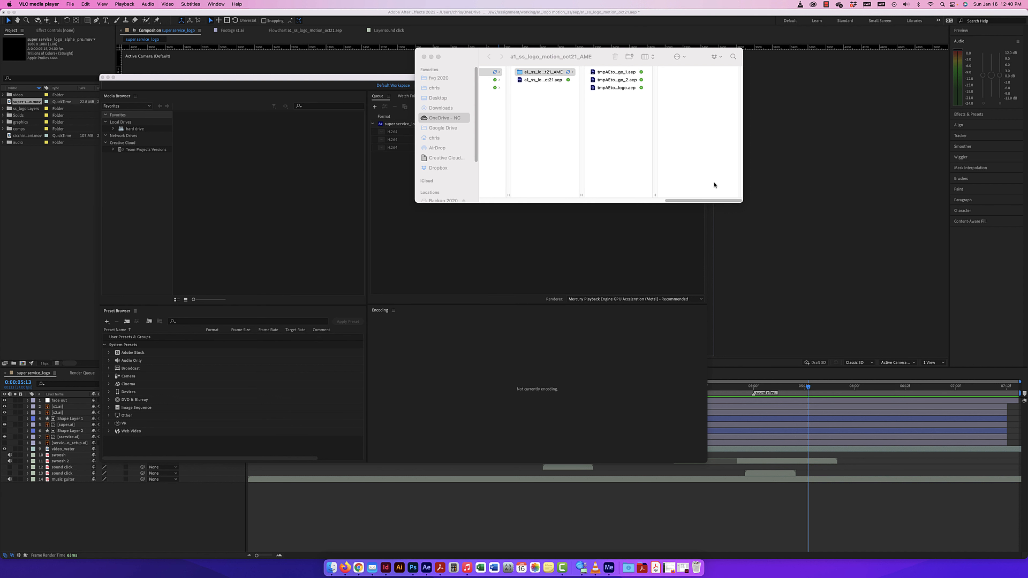
# - Close the a1_ss_logo_motion_oct21_AME folder window and minimize Media Encoder to get back to After Effects
pyautogui.click(639, 158)
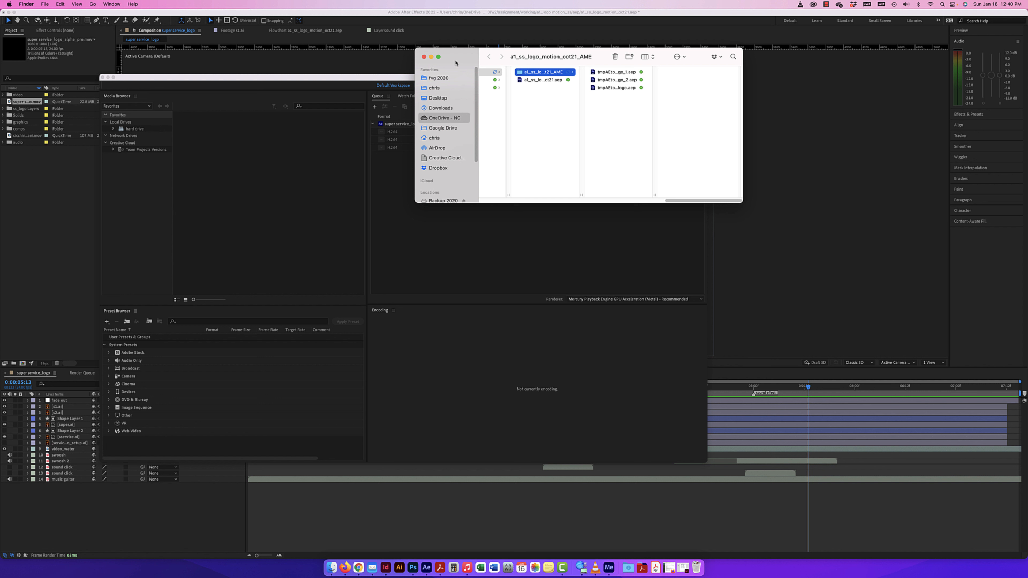
pyautogui.click(424, 57)
pyautogui.click(493, 83)
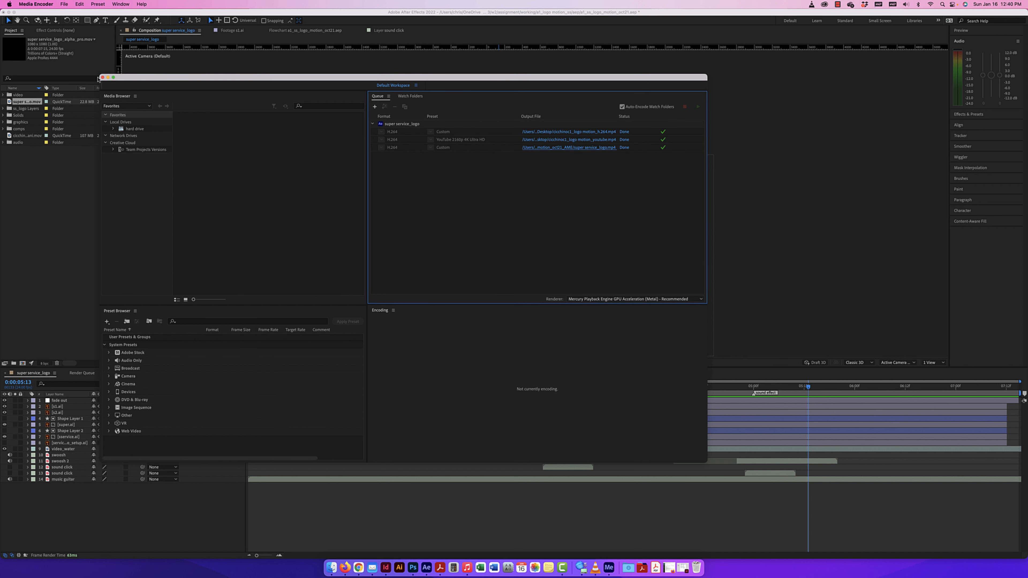
pyautogui.click(108, 77)
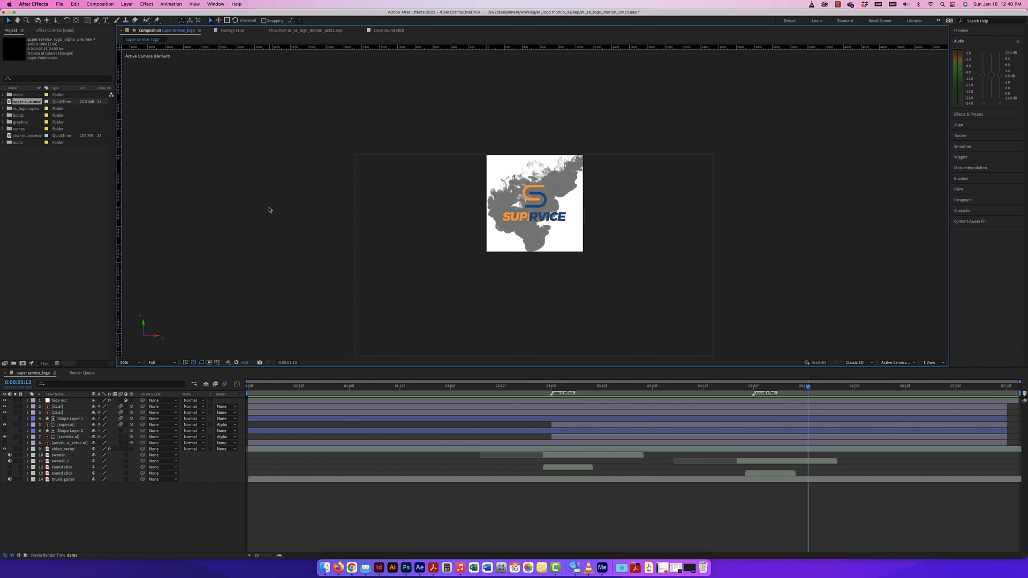
# - Check the Render Queue, return to the super service_logo timeline and shrink the After Effects window to uncover the exported files on the desktop
pyautogui.click(81, 373)
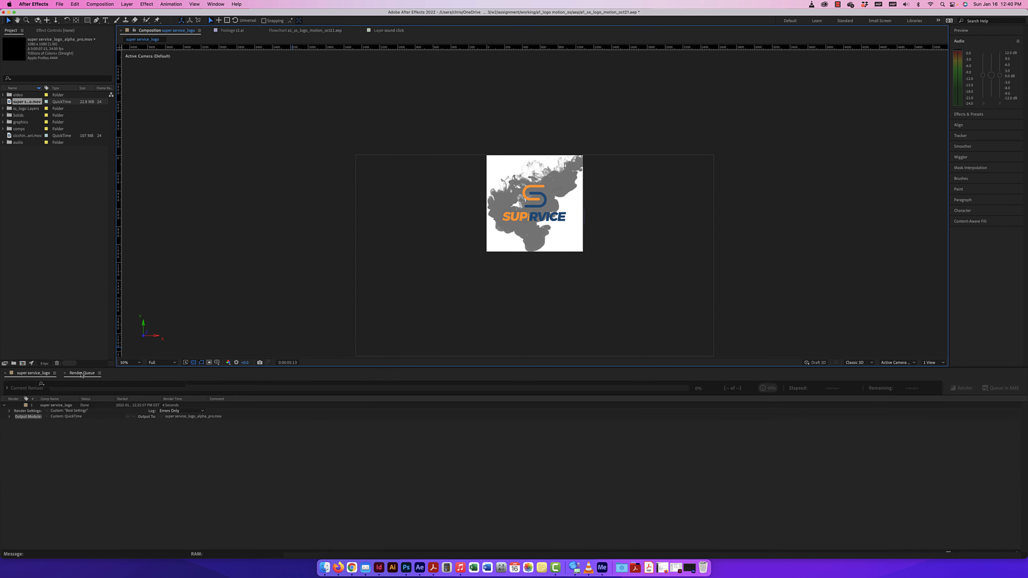
pyautogui.click(40, 373)
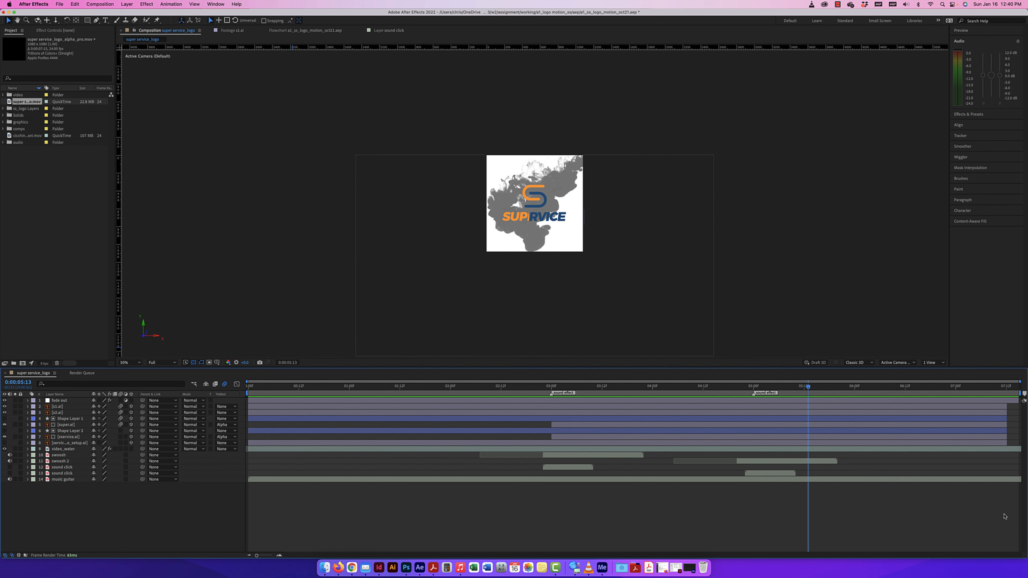
pyautogui.moveTo(1025, 558); pyautogui.dragTo(851, 506)
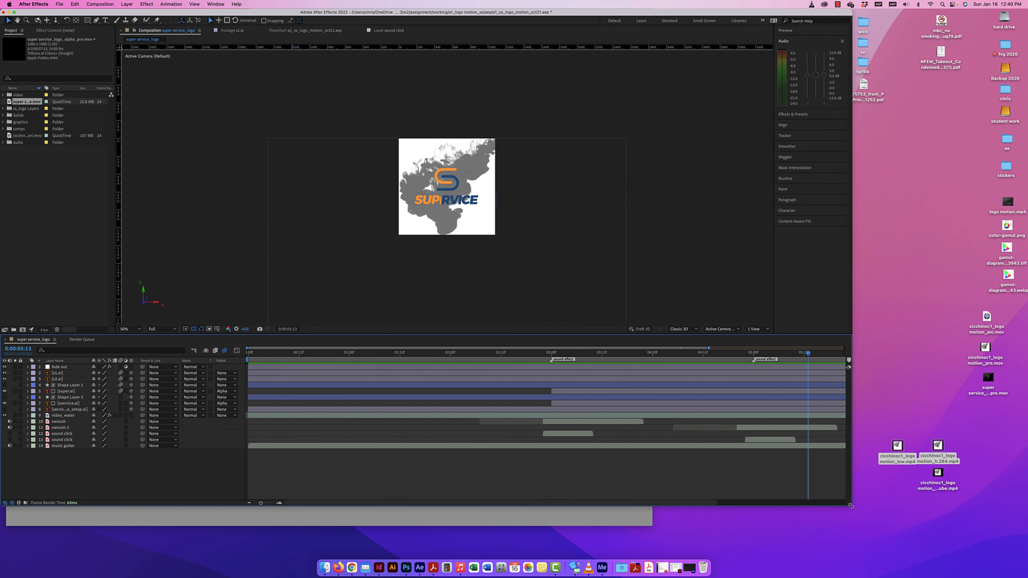